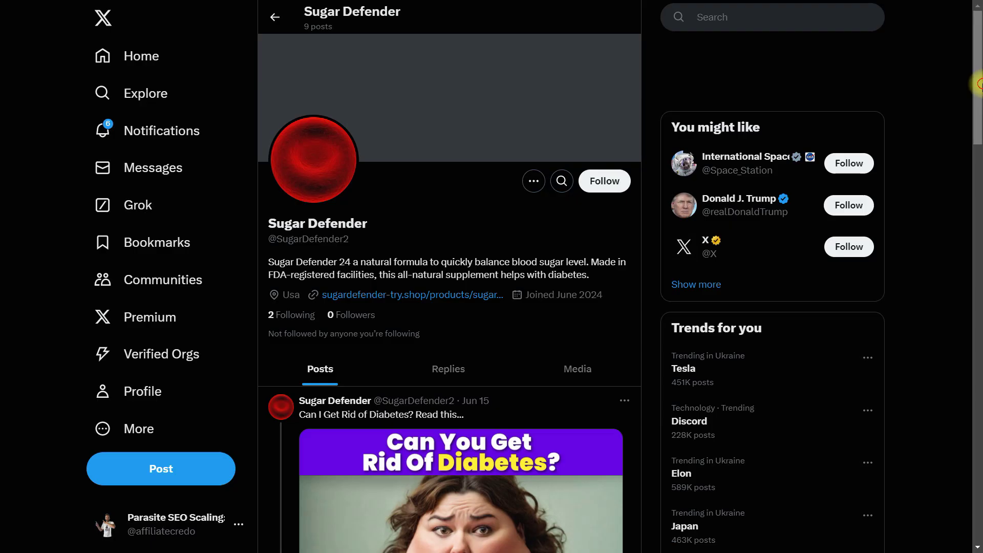
Scroll through the Sugar Defender, Prodentim USA and Puravive Supplement profile feeds
scroll(185, 233, "down", 5)
scroll(437, 191, "down", 7)
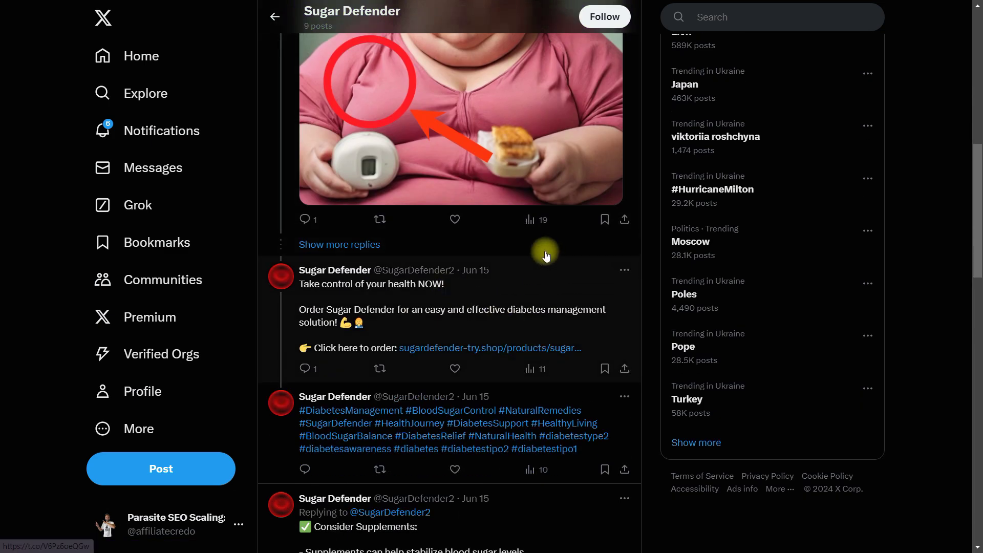
scroll(355, 333, "down", 2)
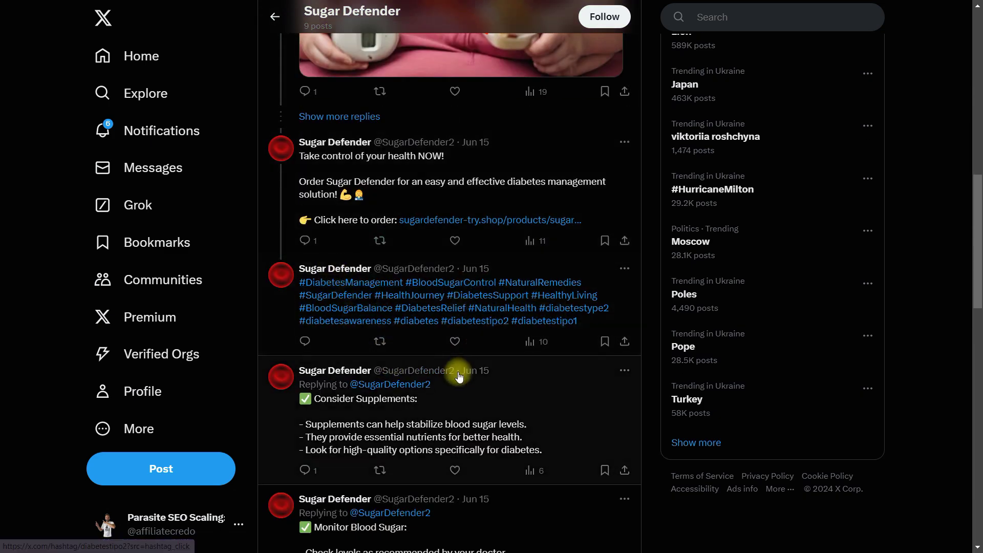
scroll(487, 389, "down", 2)
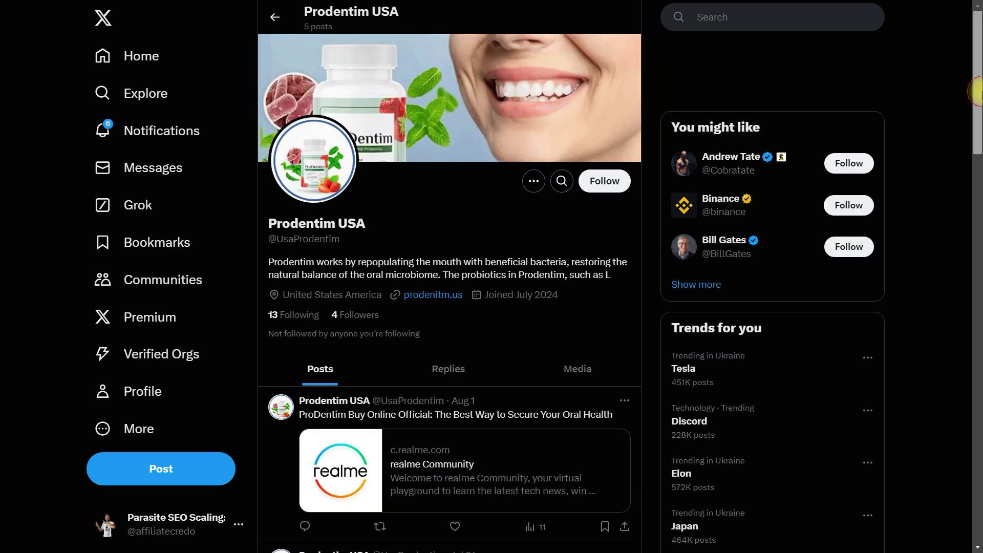
left_click_drag(978, 36, 978, 197)
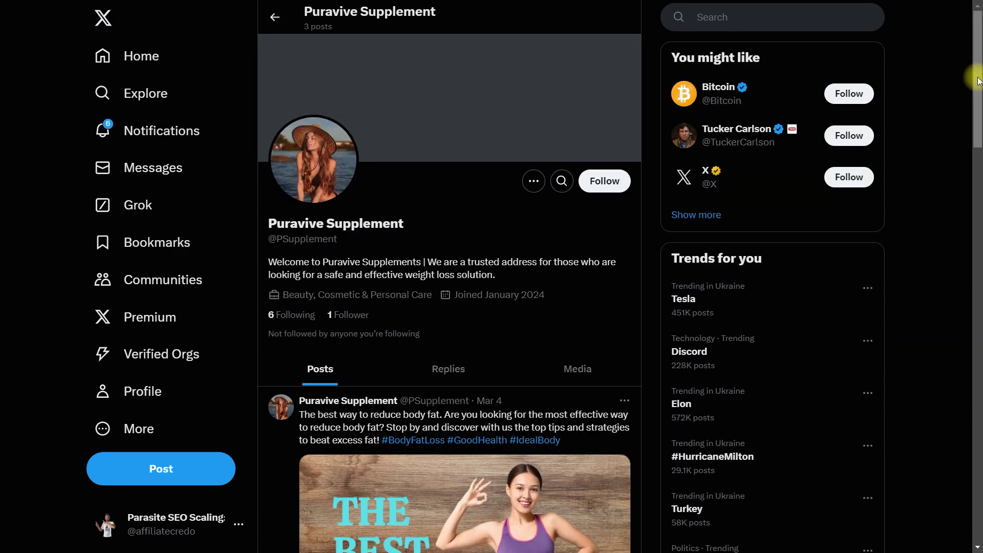
left_click_drag(978, 81, 978, 159)
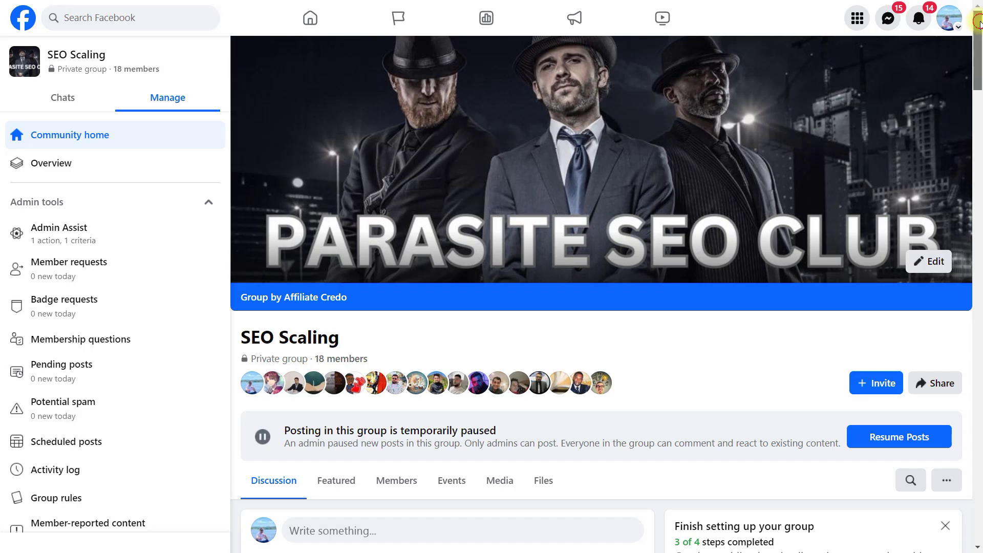
left_click_drag(978, 26, 980, 134)
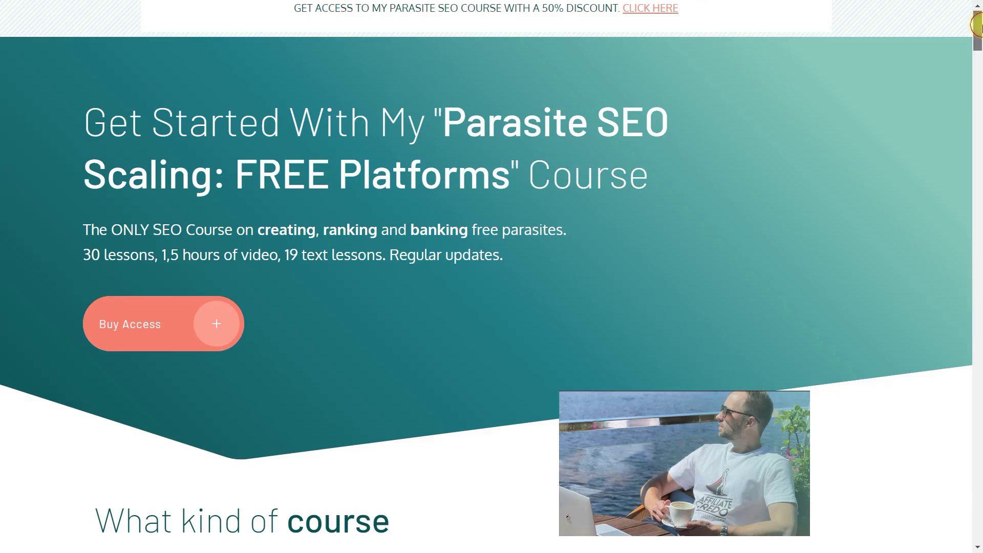
left_click_drag(979, 31, 979, 247)
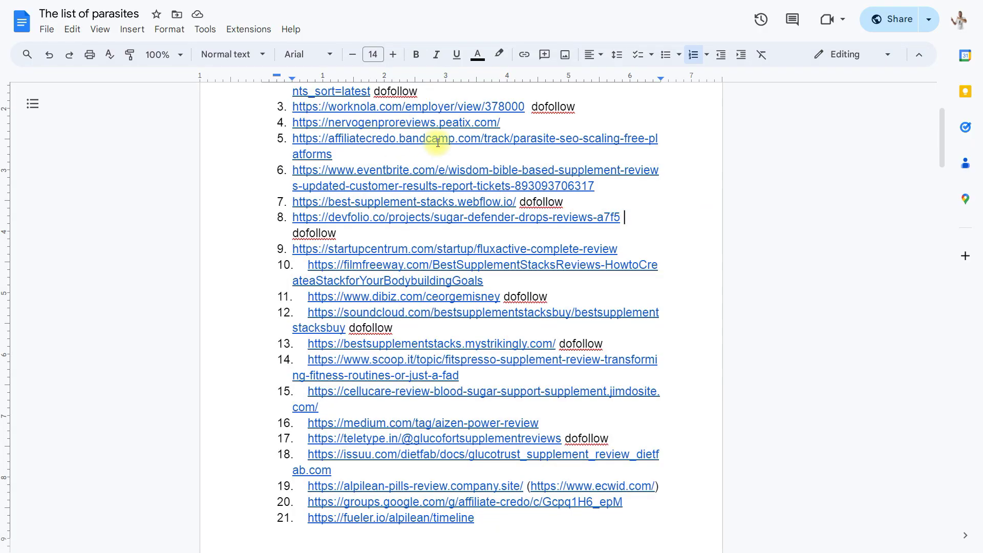
left_click_drag(945, 162, 946, 265)
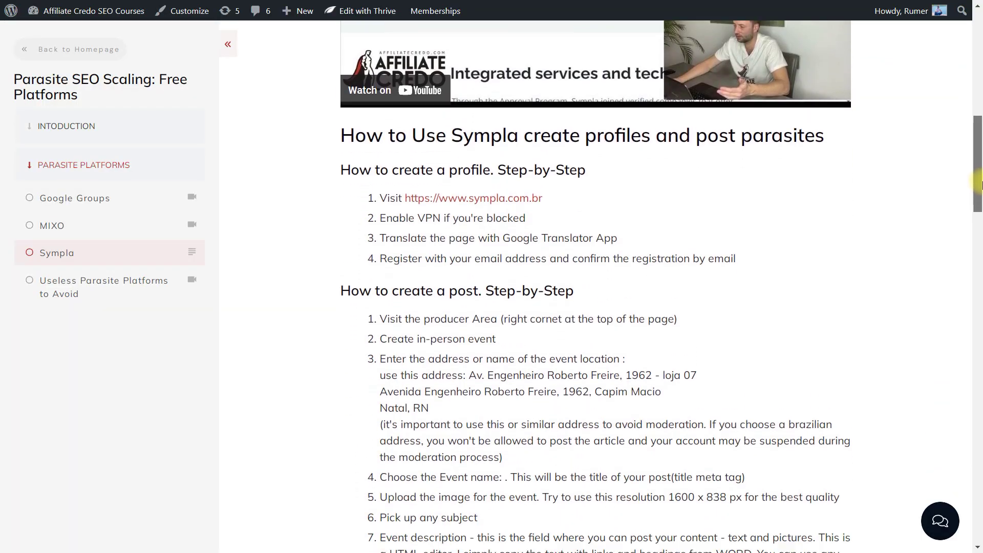
left_click_drag(979, 207, 979, 491)
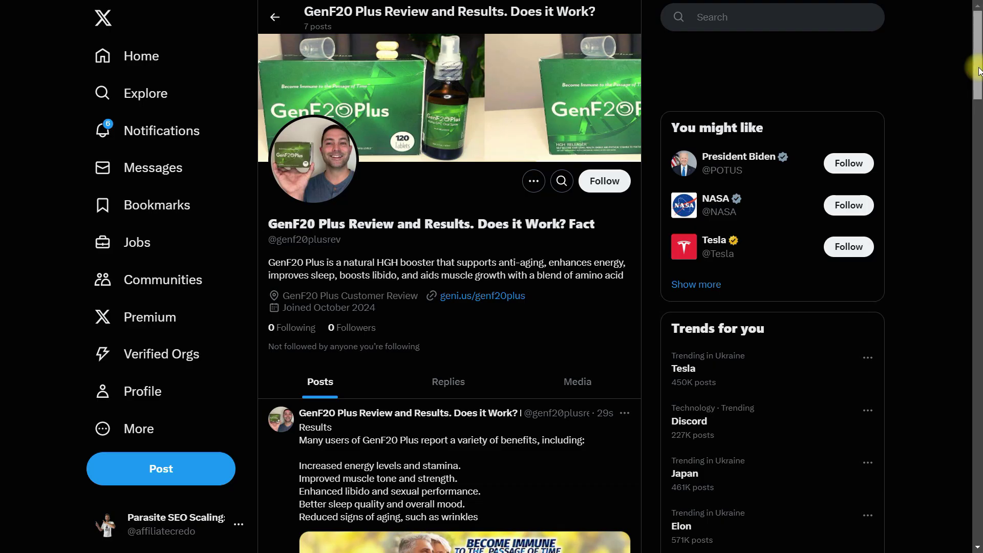
Scroll the GenF20 Plus Review and Results profile down to its Results post
left_click_drag(976, 56, 978, 115)
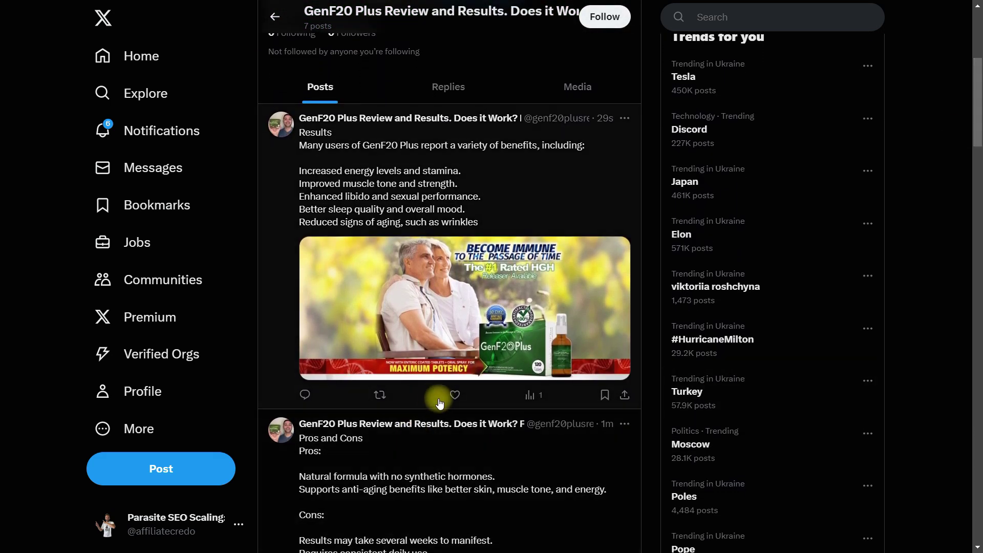
scroll(585, 392, "down", 8)
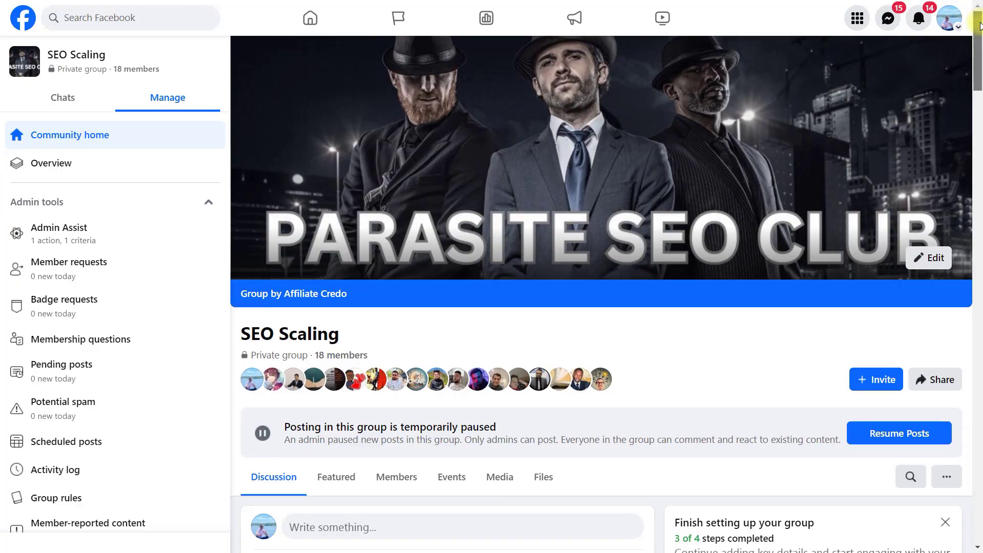
left_click_drag(981, 25, 981, 120)
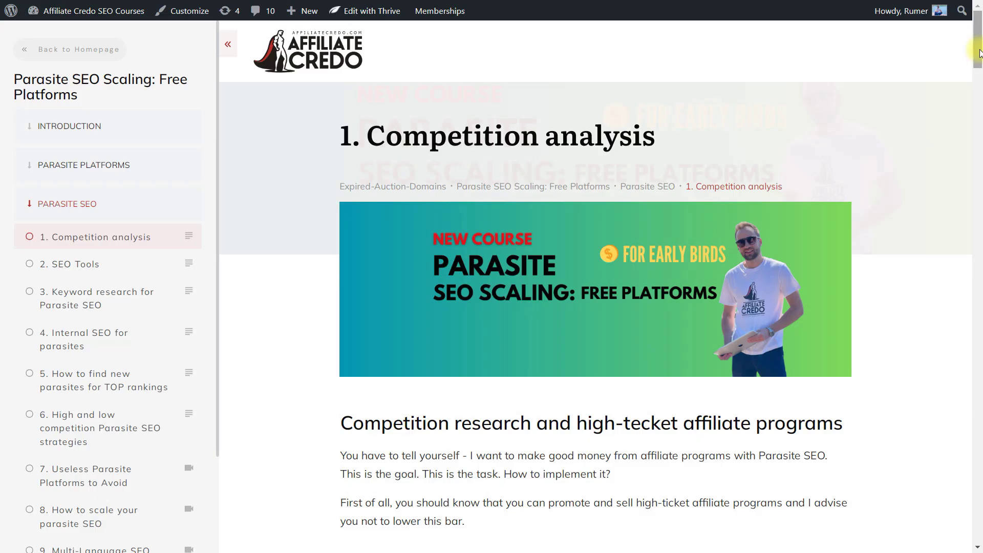
left_click_drag(980, 52, 979, 476)
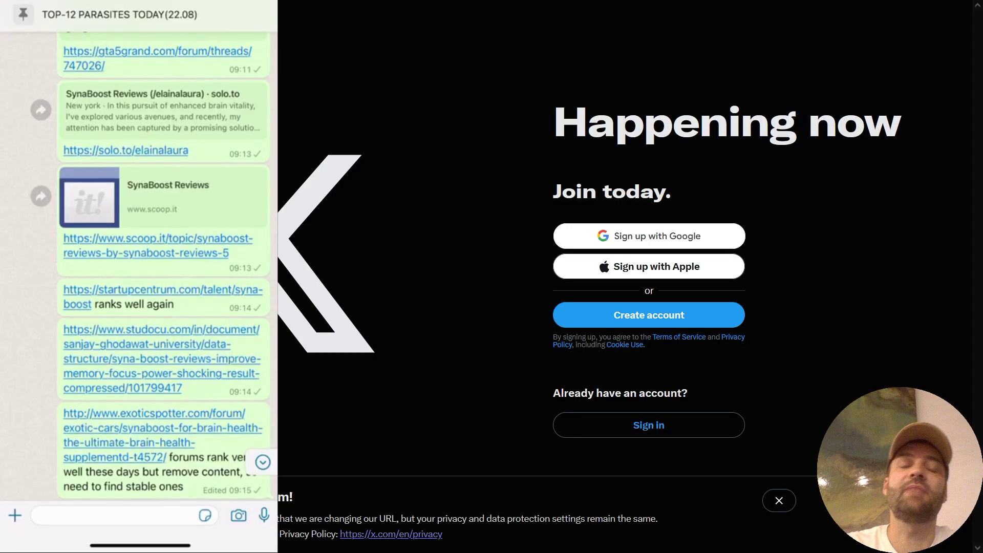
Scroll back up the TOP-12 PARASITES TODAY(22.08) chat to review earlier parasite links
scroll(153, 267, "up", 8)
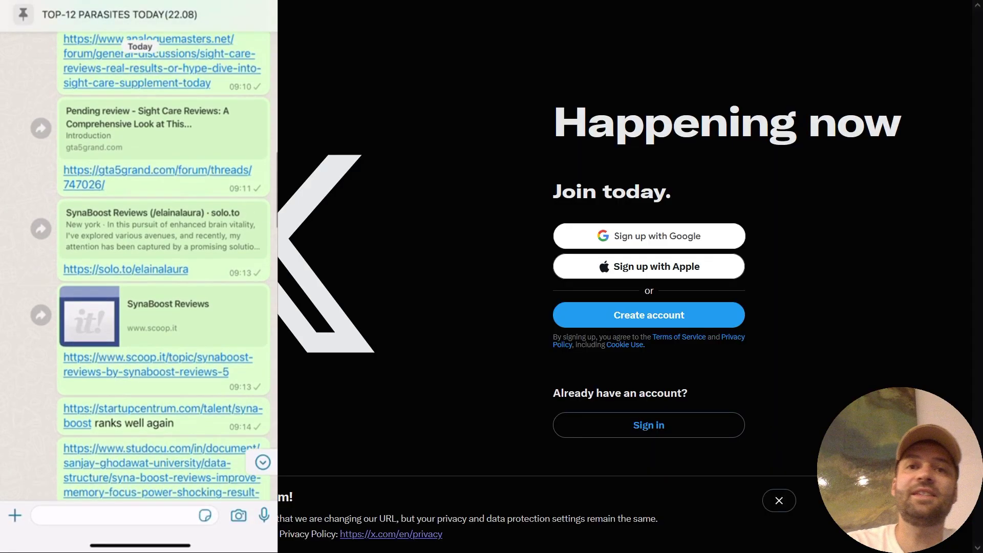
scroll(154, 266, "up", 8)
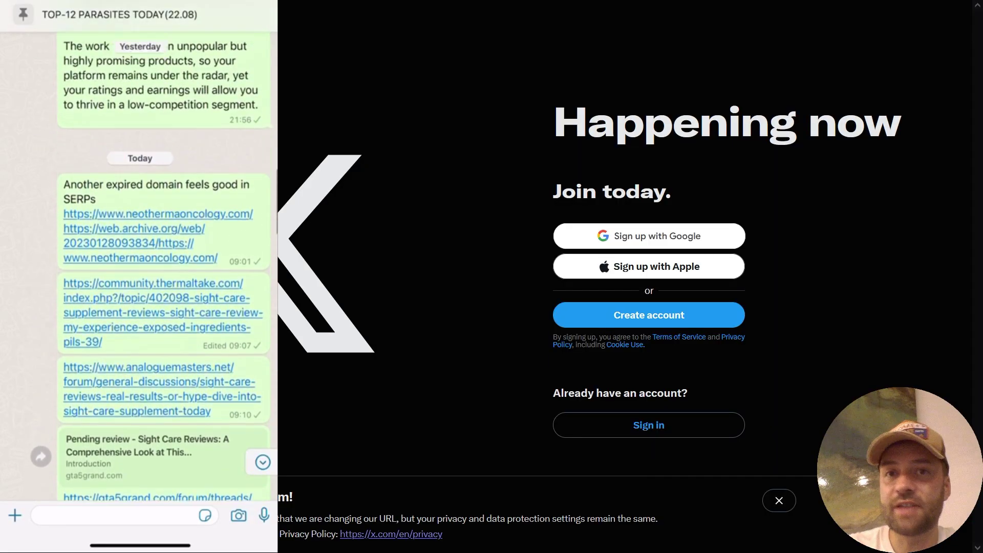
scroll(153, 266, "up", 8)
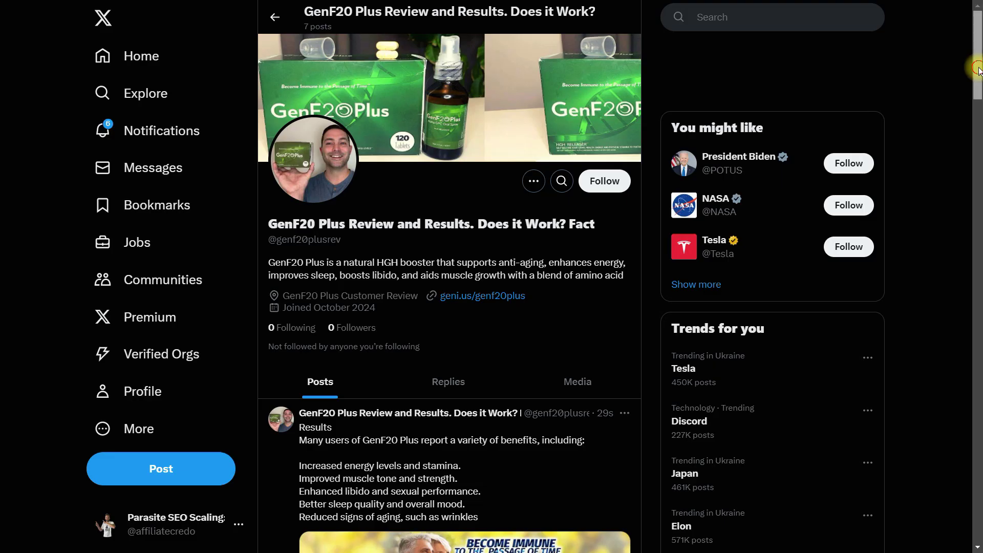
Scroll down the GenF20 Plus Review and Results feed past the Results post
scroll(972, 44, "down", 4)
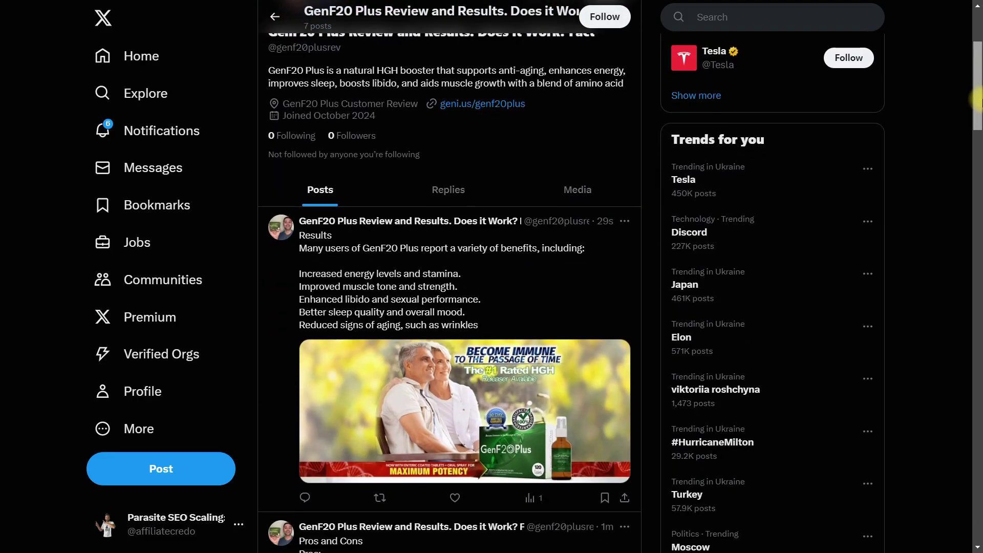
left_click_drag(977, 99, 977, 116)
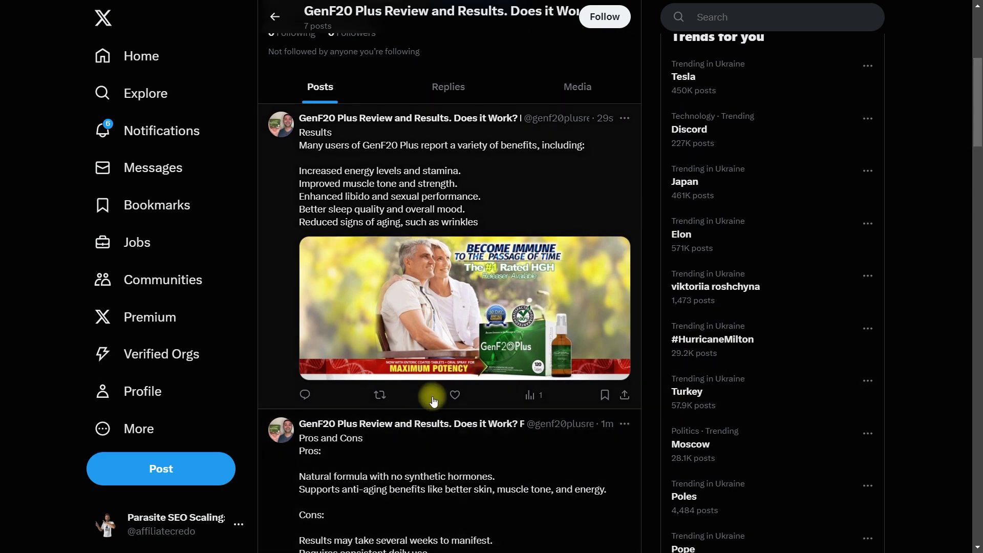
scroll(563, 394, "down", 7)
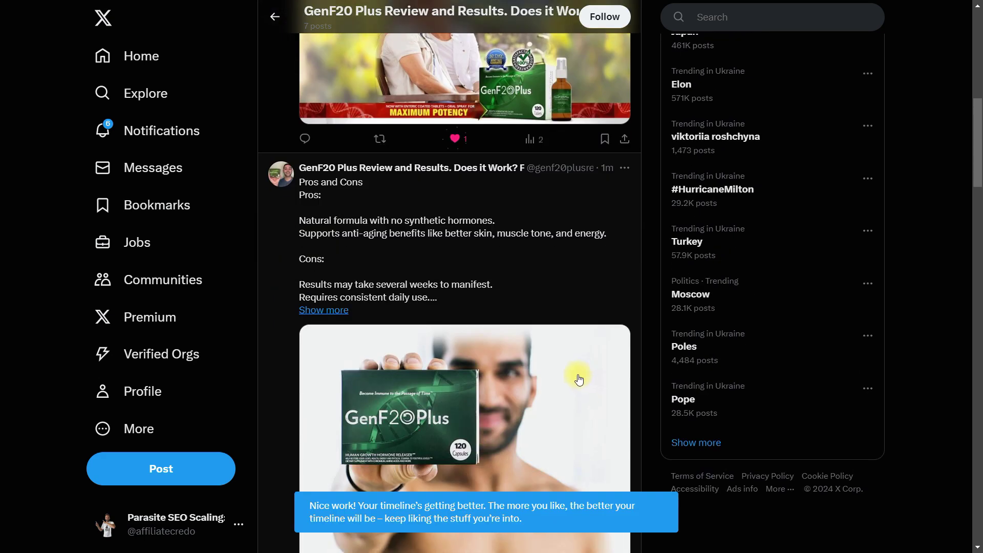
scroll(523, 331, "down", 2)
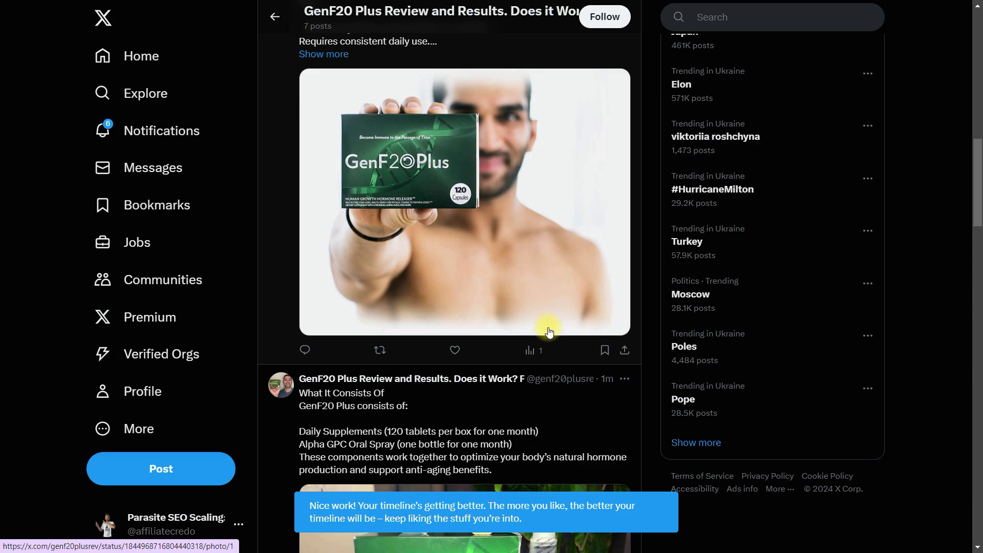
scroll(538, 328, "down", 2)
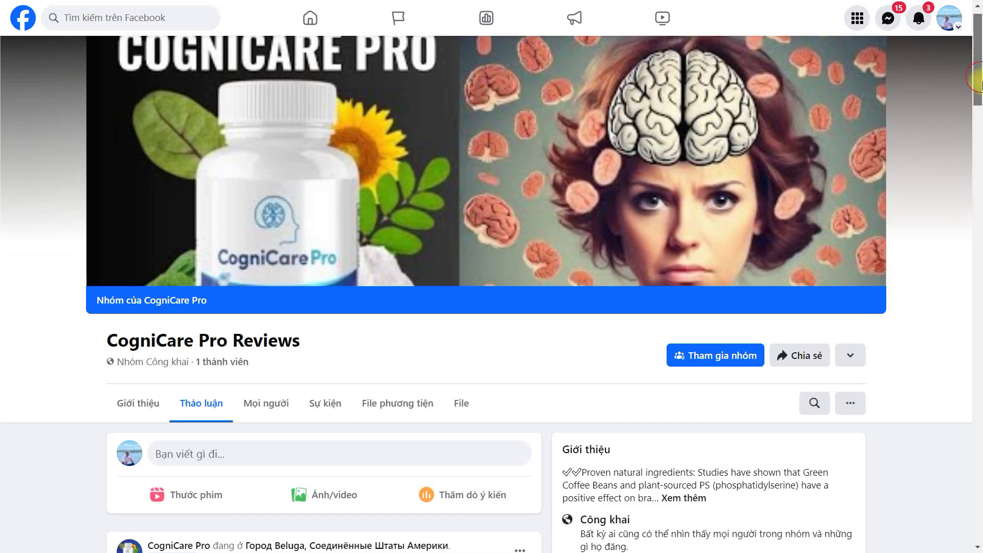
left_click_drag(978, 87, 978, 362)
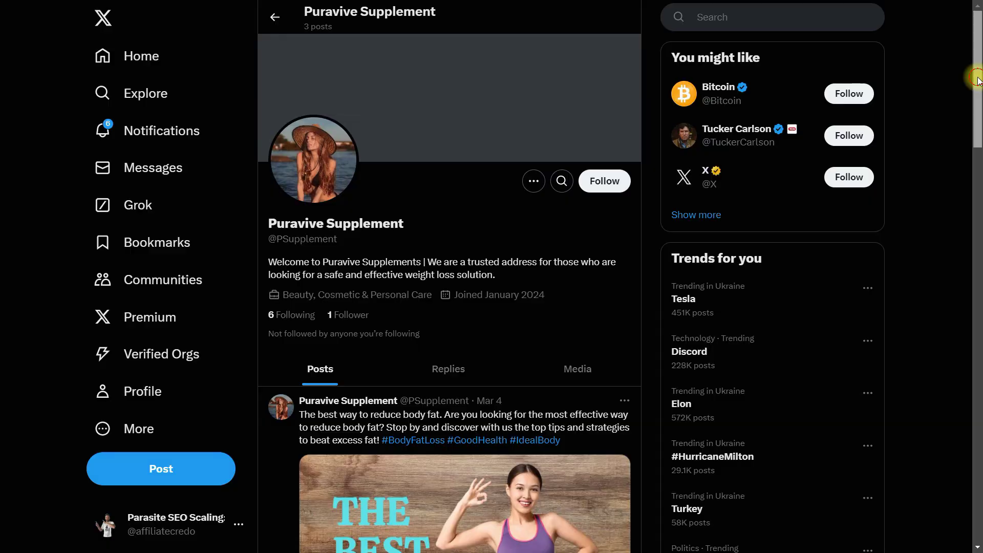
left_click_drag(978, 98, 978, 329)
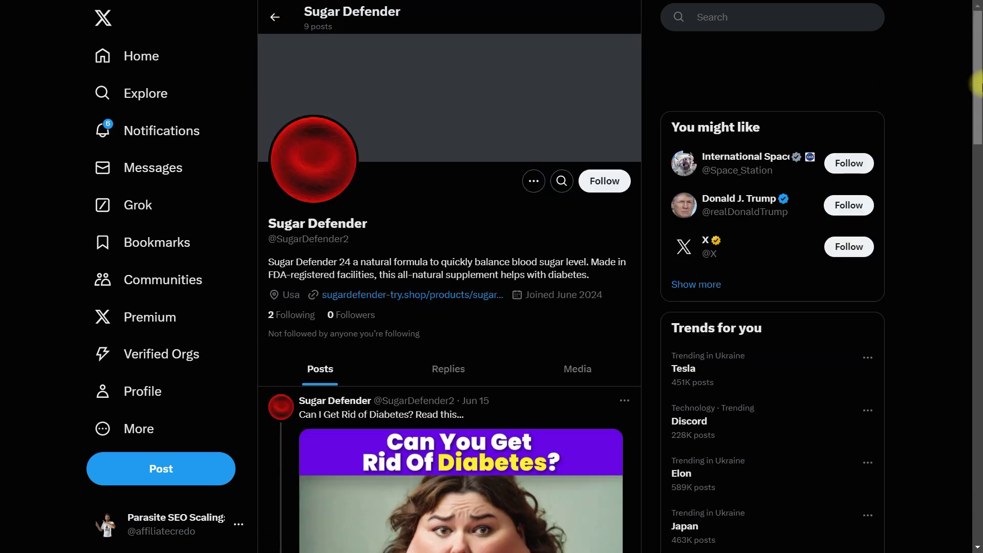
Scroll through the GenF20 Plus review posts on its profile
left_click_drag(978, 105, 978, 125)
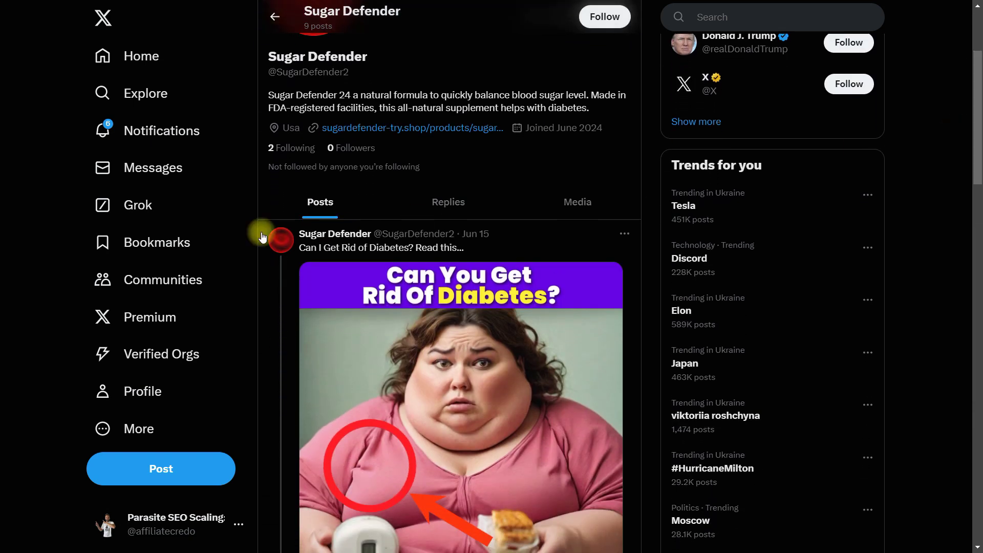
scroll(428, 189, "down", 8)
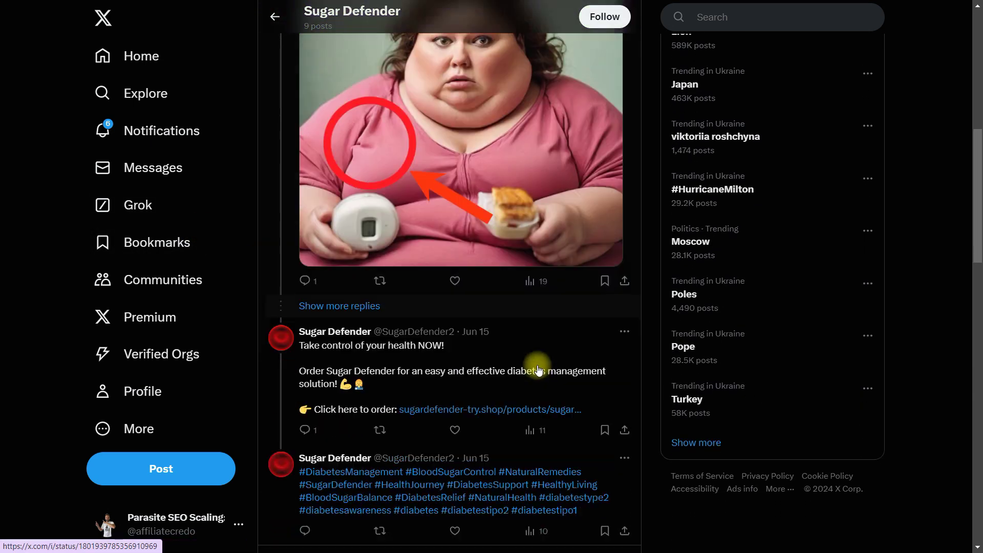
scroll(341, 334, "down", 3)
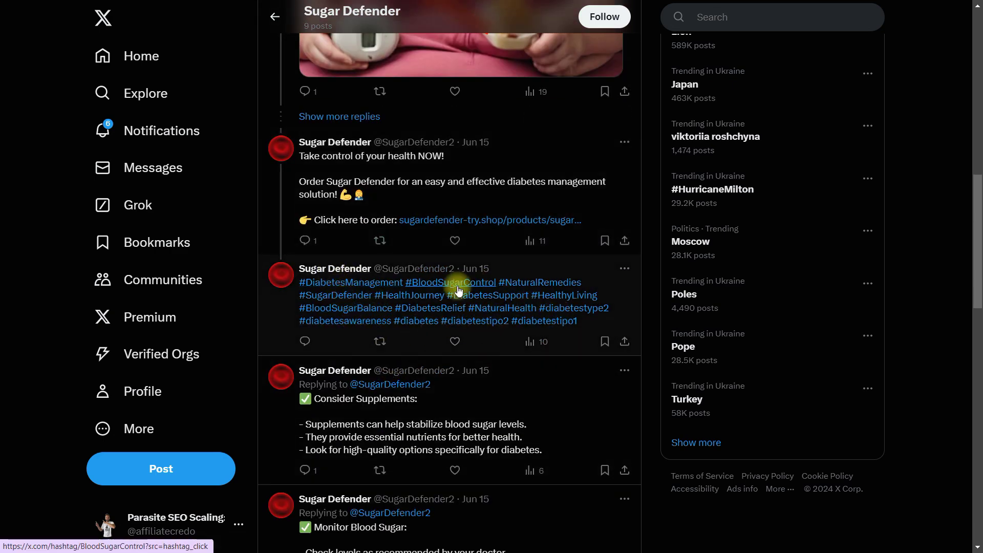
scroll(494, 387, "down", 5)
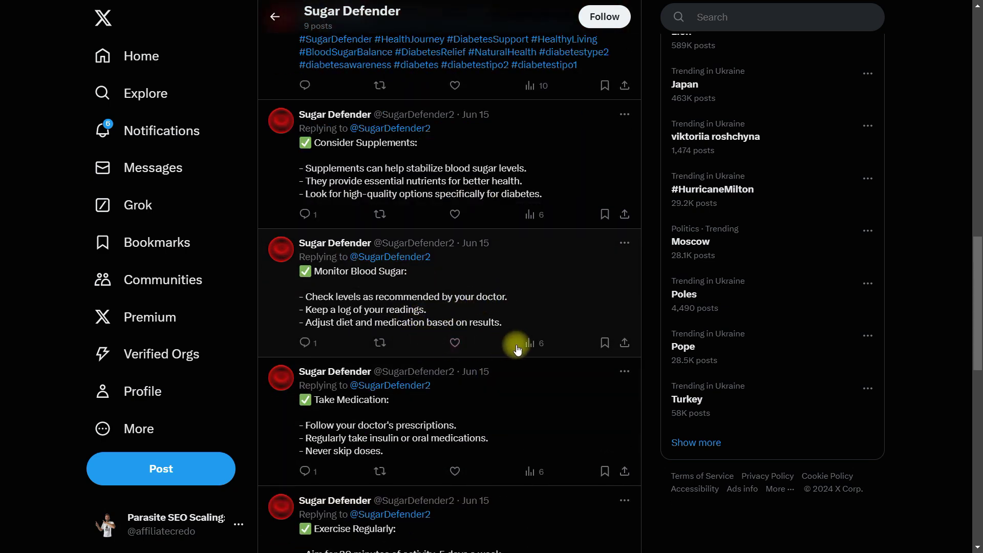
scroll(517, 350, "down", 10)
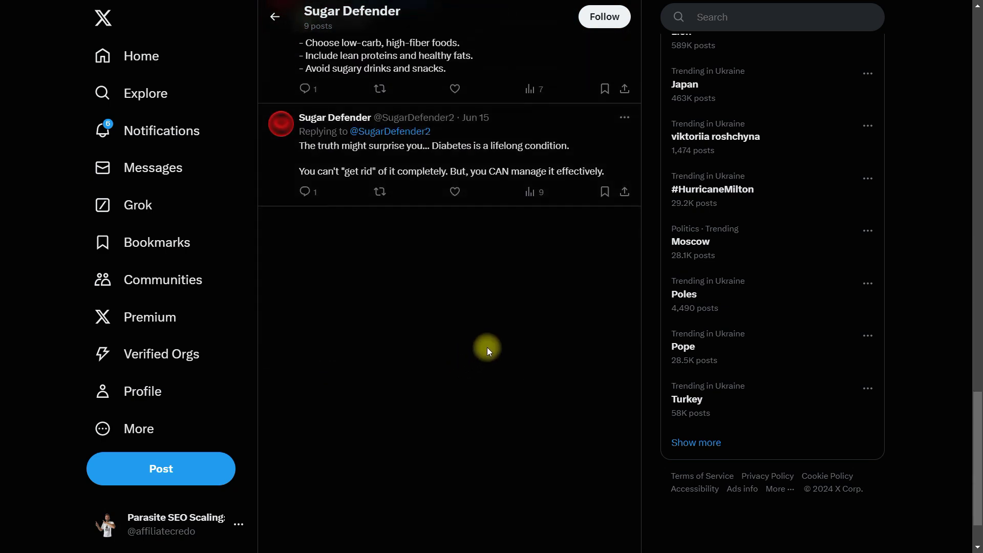
scroll(487, 349, "down", 1)
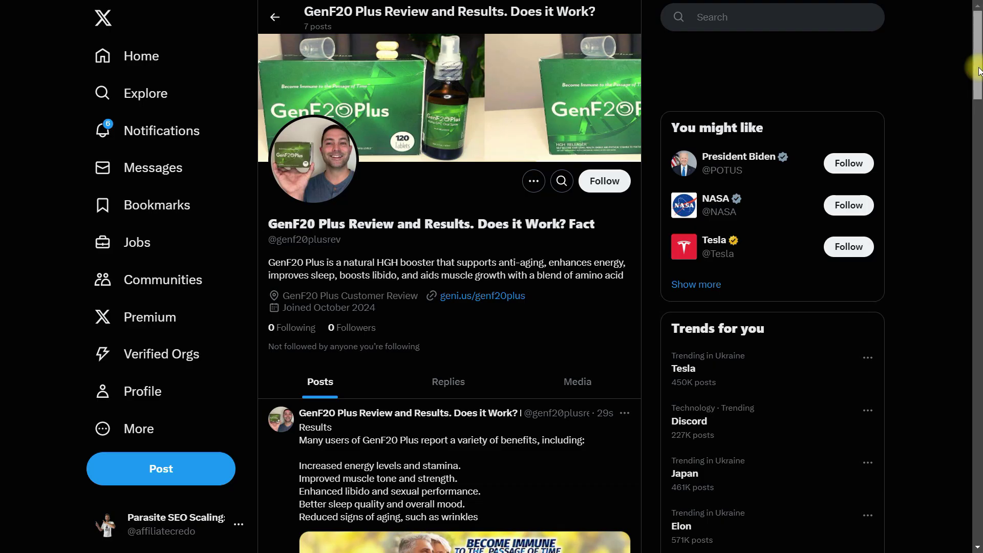
Browse down through the Prodentim USA profile feed
left_click_drag(972, 63, 976, 116)
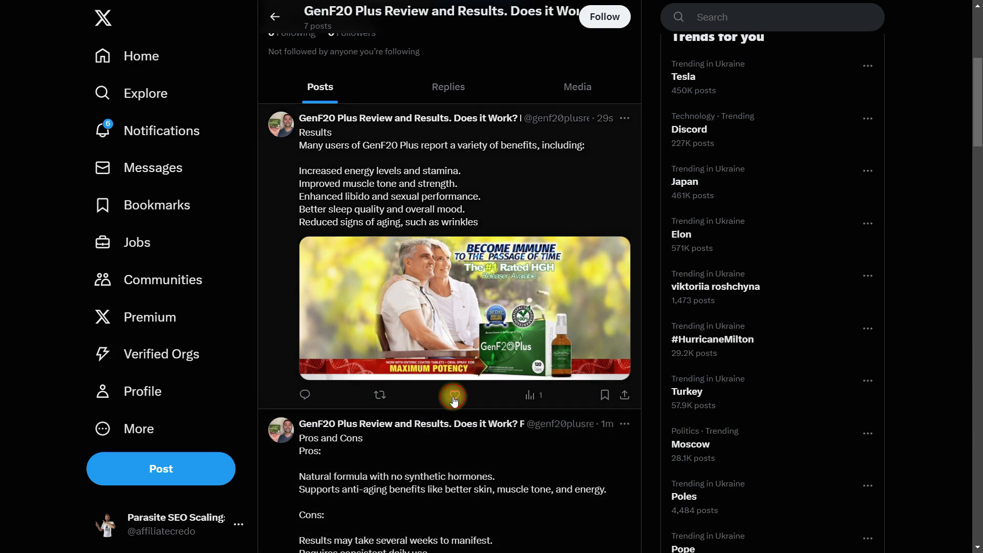
scroll(585, 392, "down", 10)
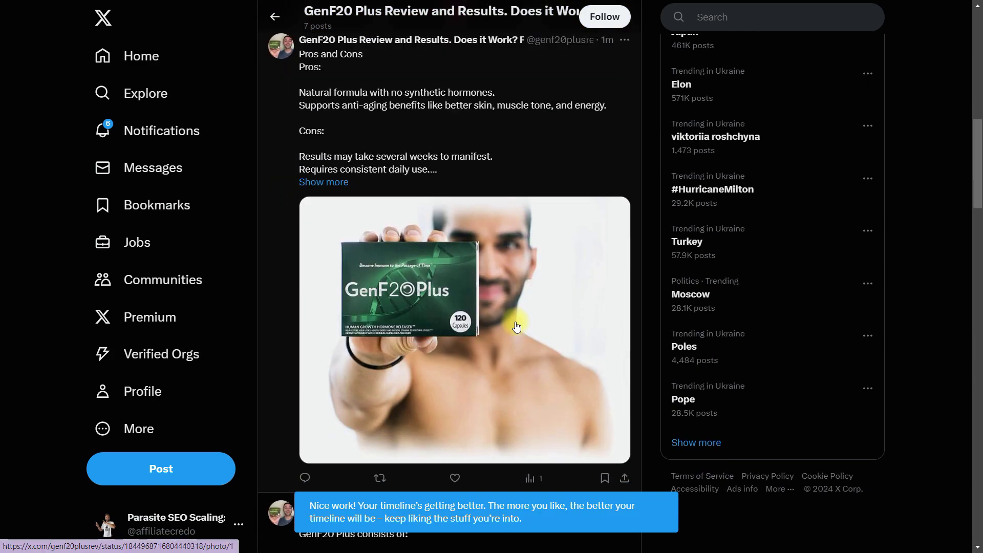
scroll(467, 242, "down", 2)
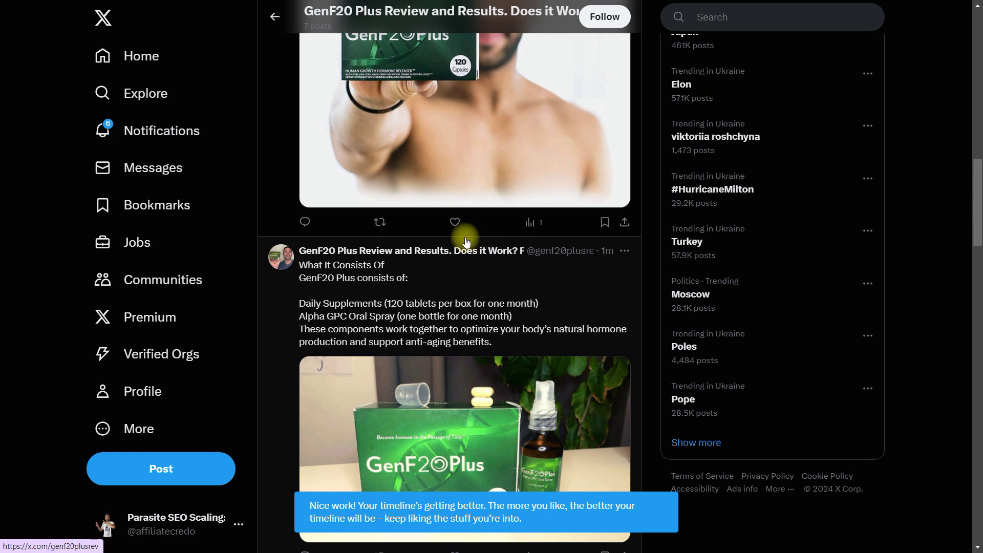
scroll(522, 287, "down", 2)
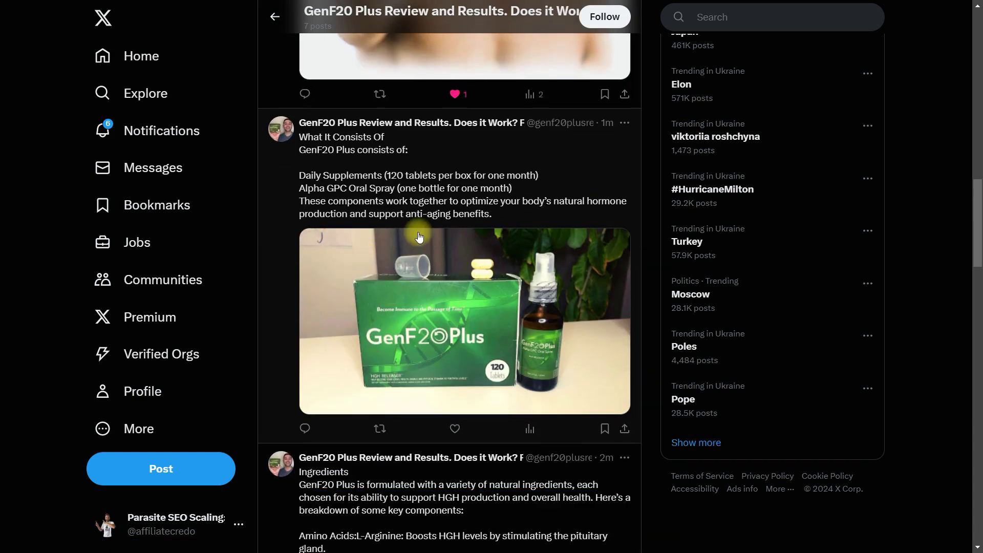
scroll(511, 278, "down", 2)
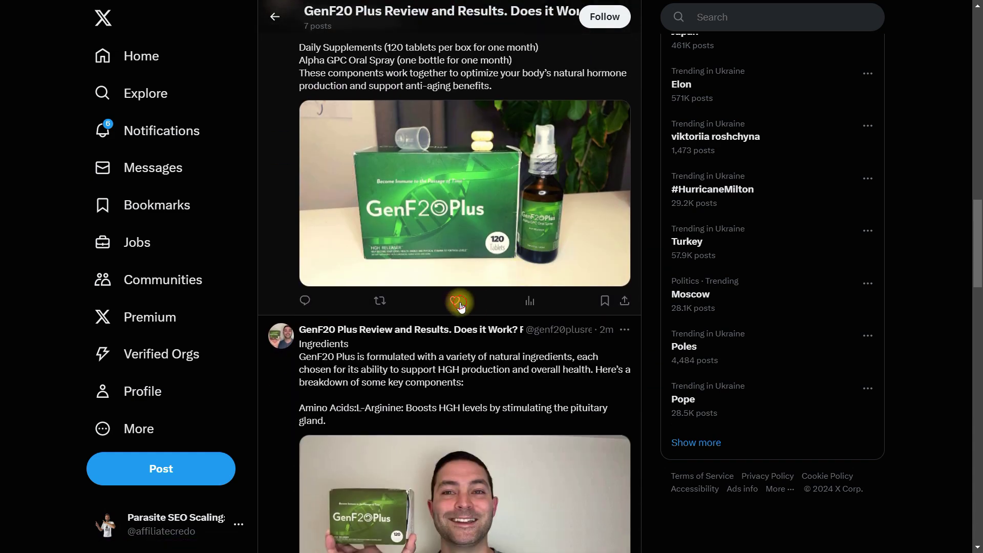
scroll(556, 312, "down", 6)
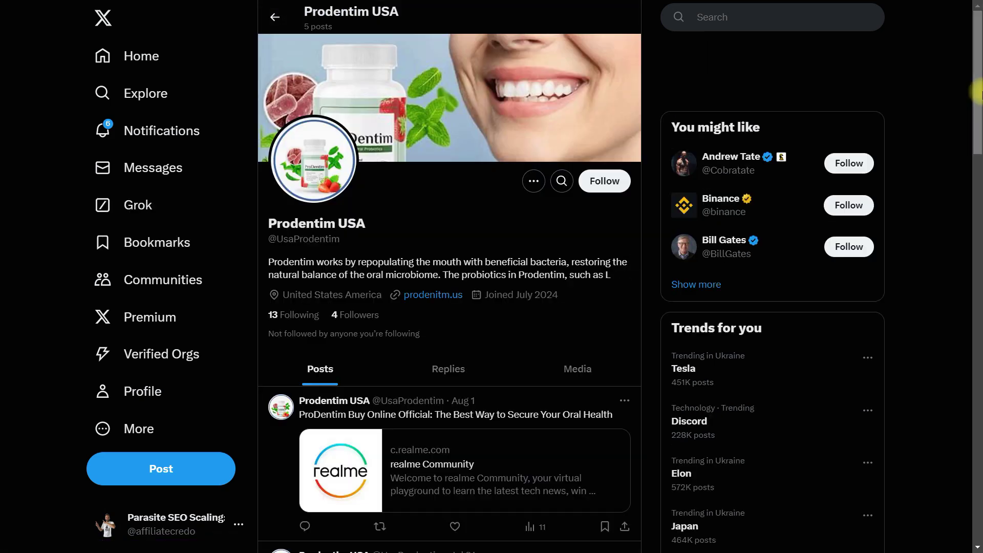
scroll(978, 123, "down", 2)
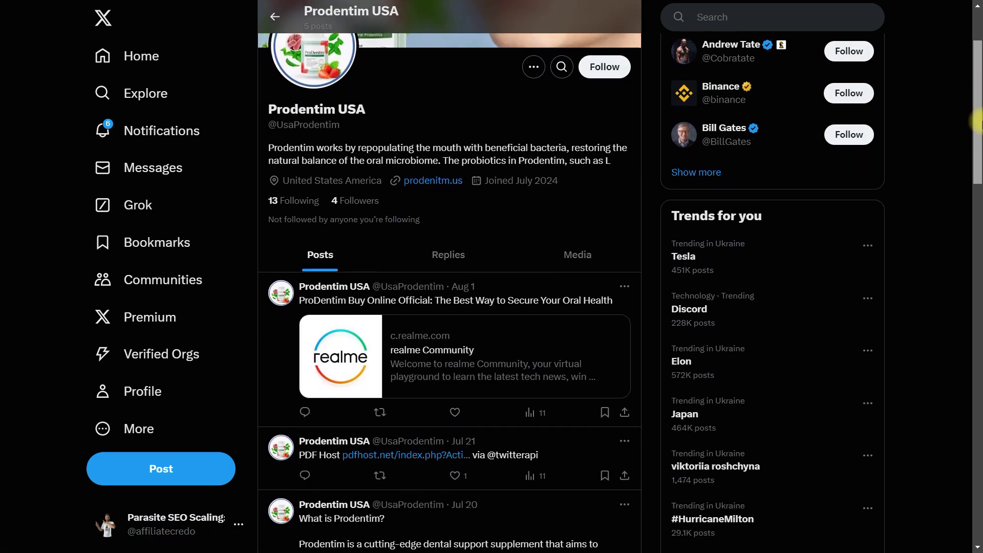
left_click_drag(978, 123, 978, 200)
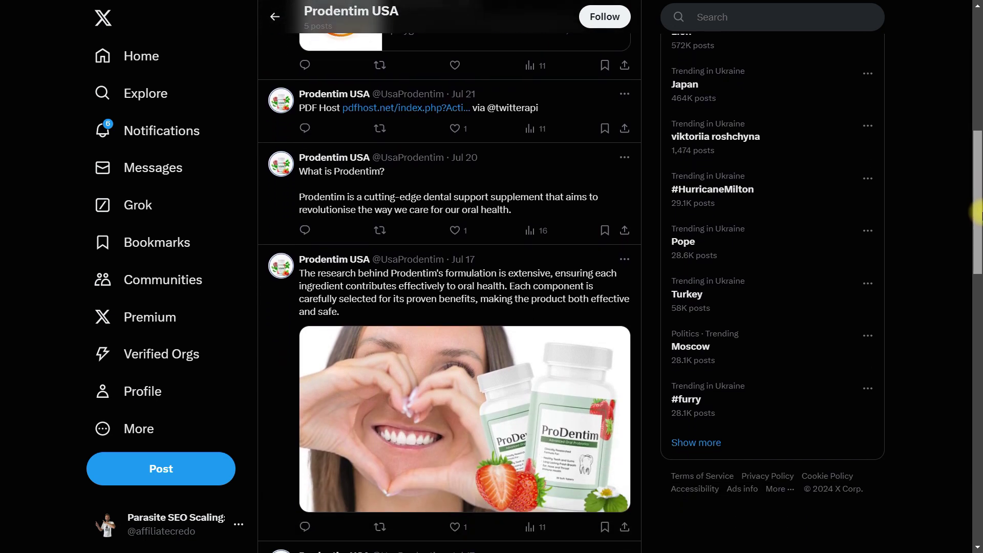
left_click_drag(978, 213, 978, 297)
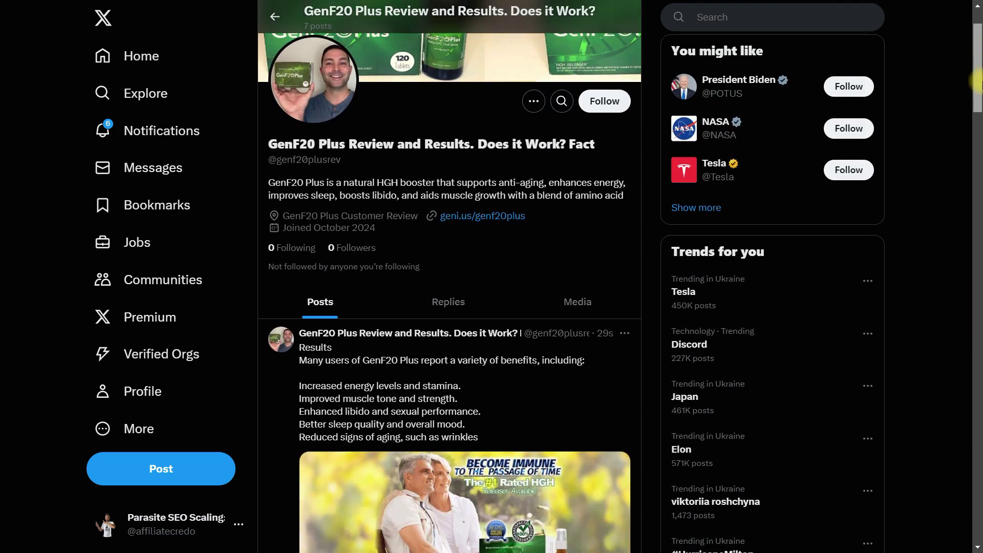
left_click_drag(978, 82, 978, 115)
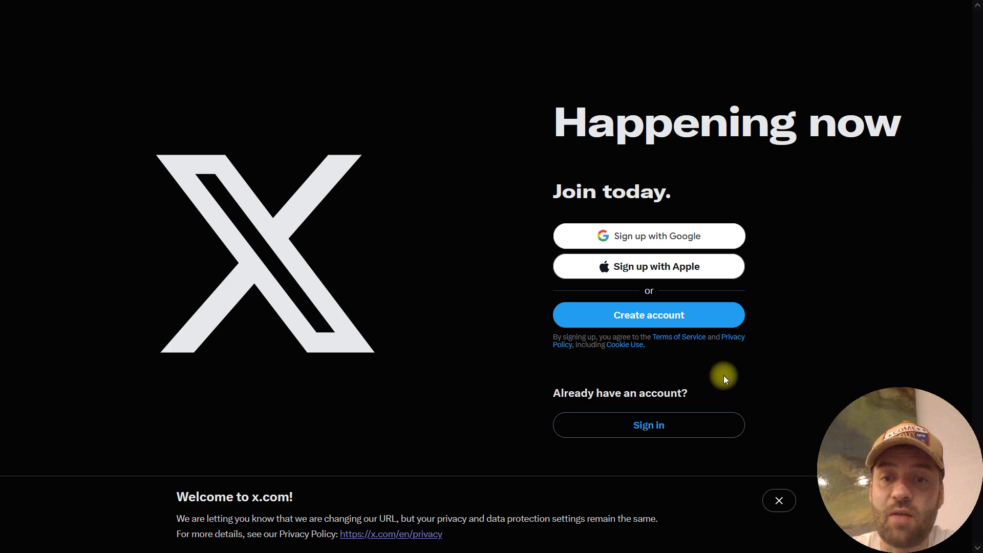
Start a new X account named 'GenF20 Plus Review and Results. Does it Work? Fact'
left_click(656, 318)
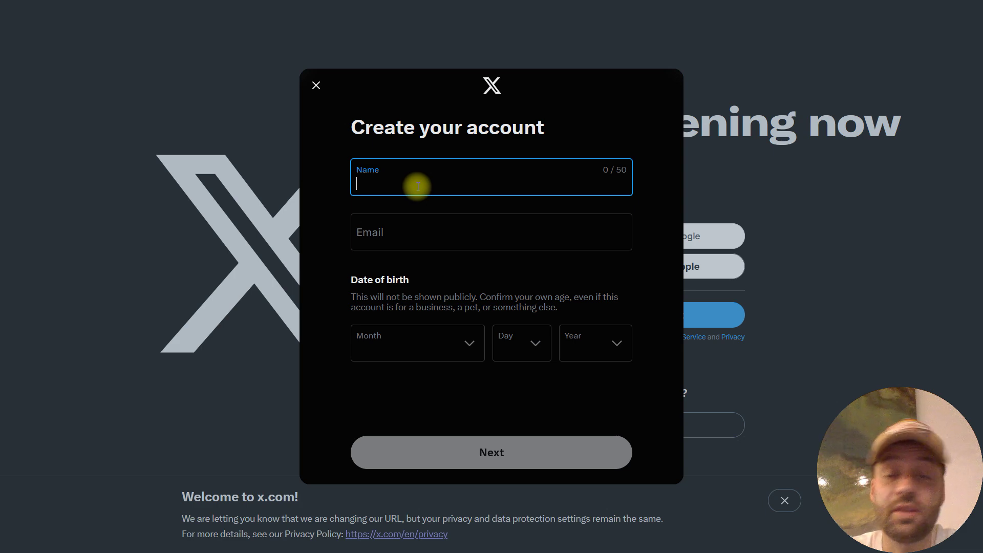
type("GenF20 P")
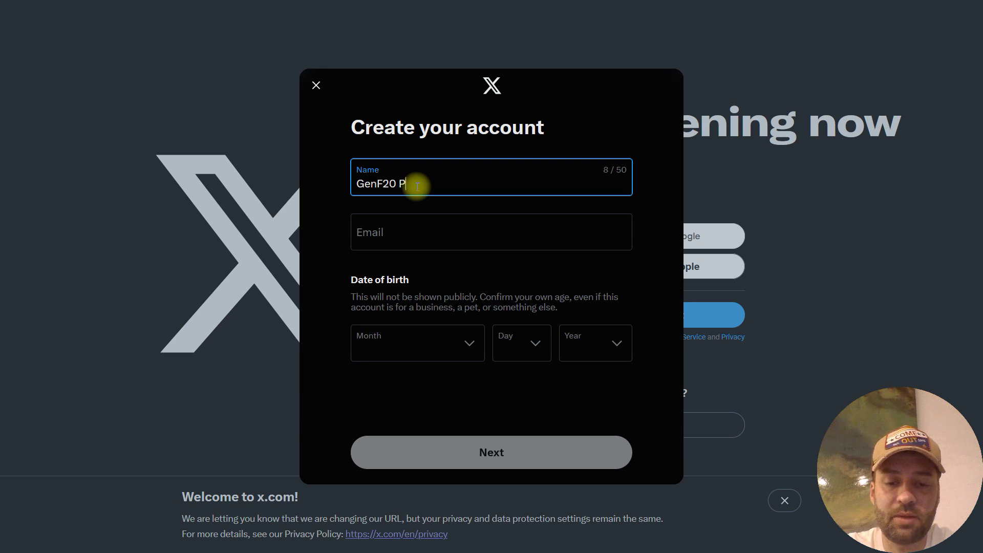
type("lus")
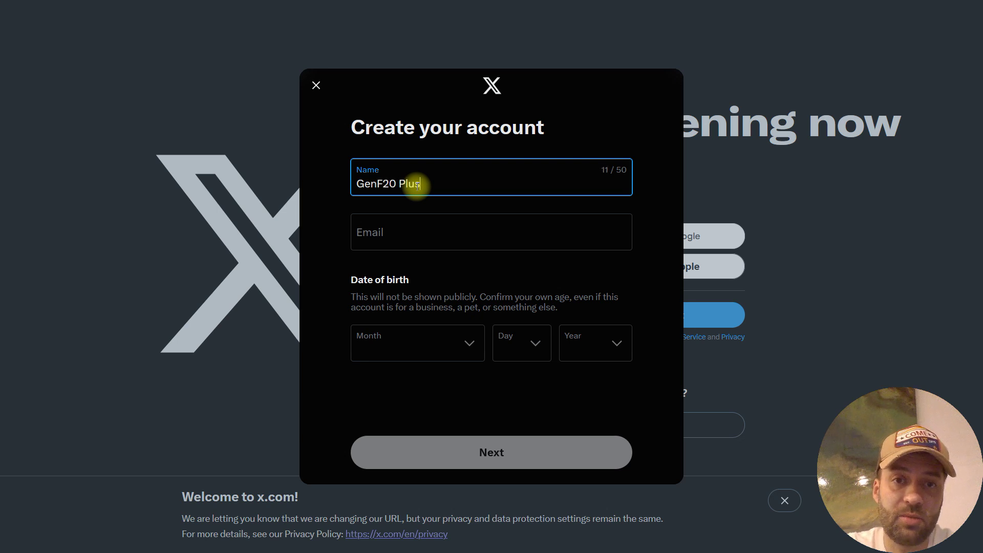
type(" Re")
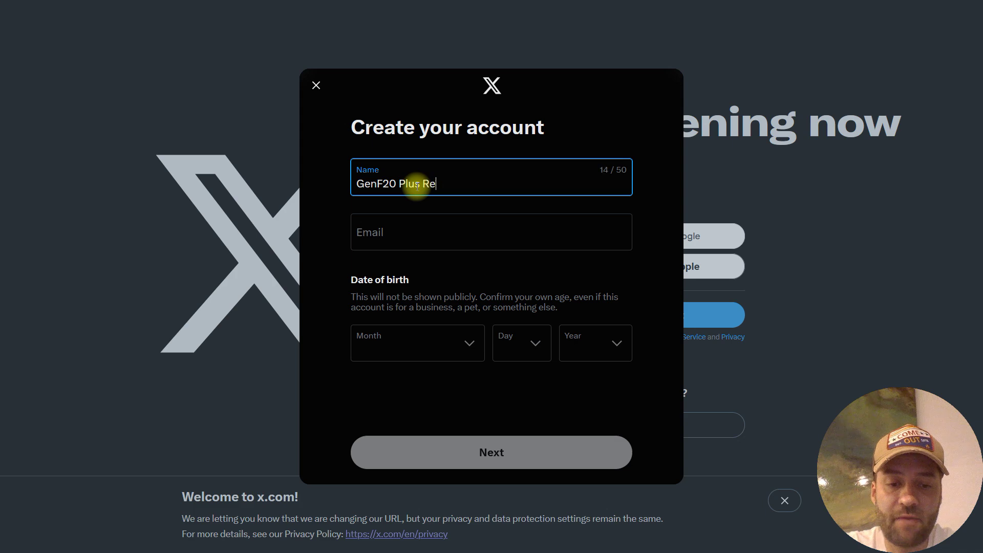
type("view and ")
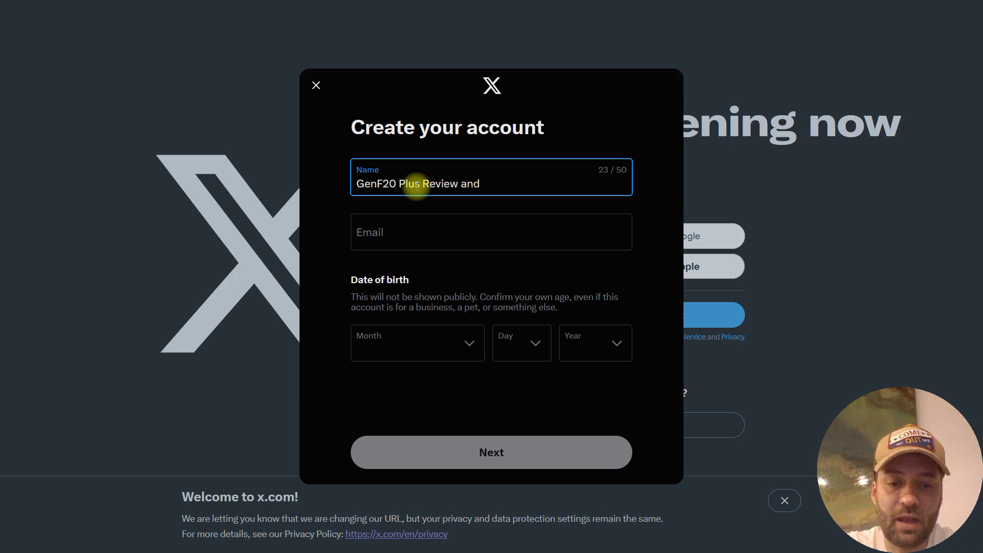
type("Results")
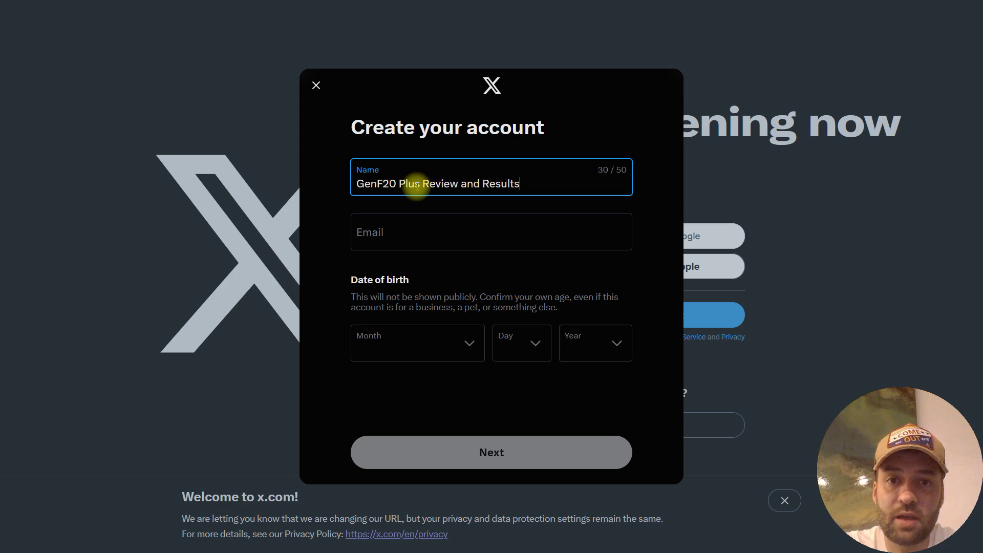
type(". Dis")
key("BackSpace")
key("BackSpace")
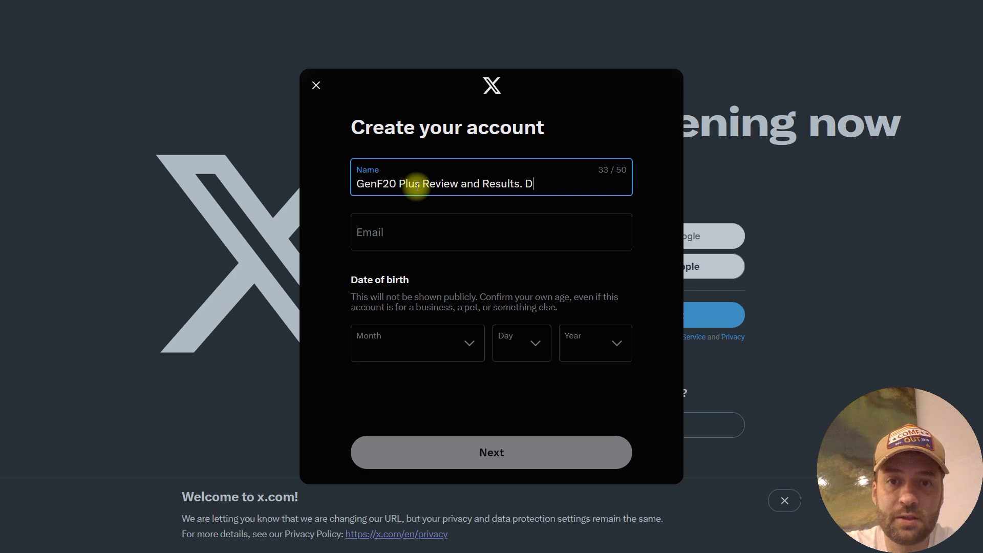
type("oes it W")
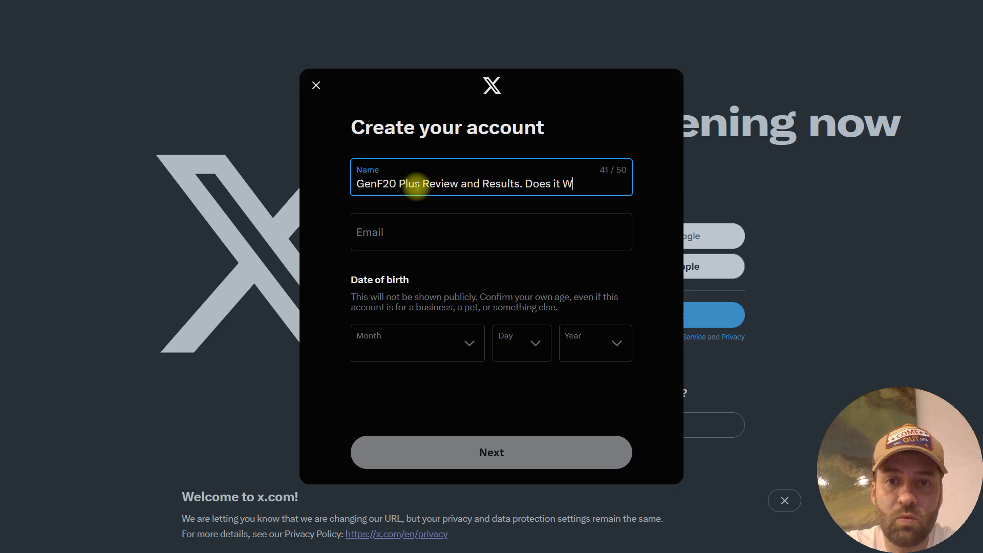
type("ork?")
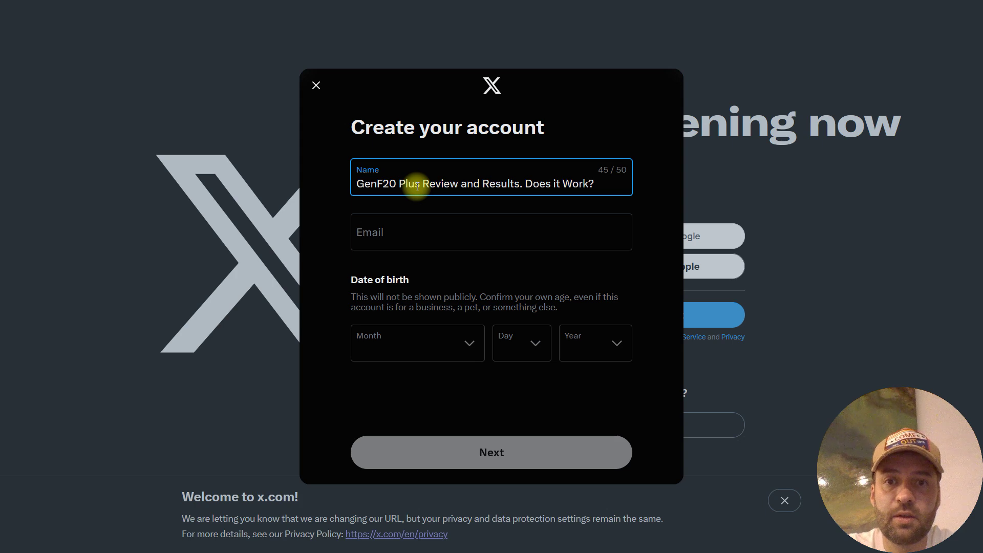
type(" Fact")
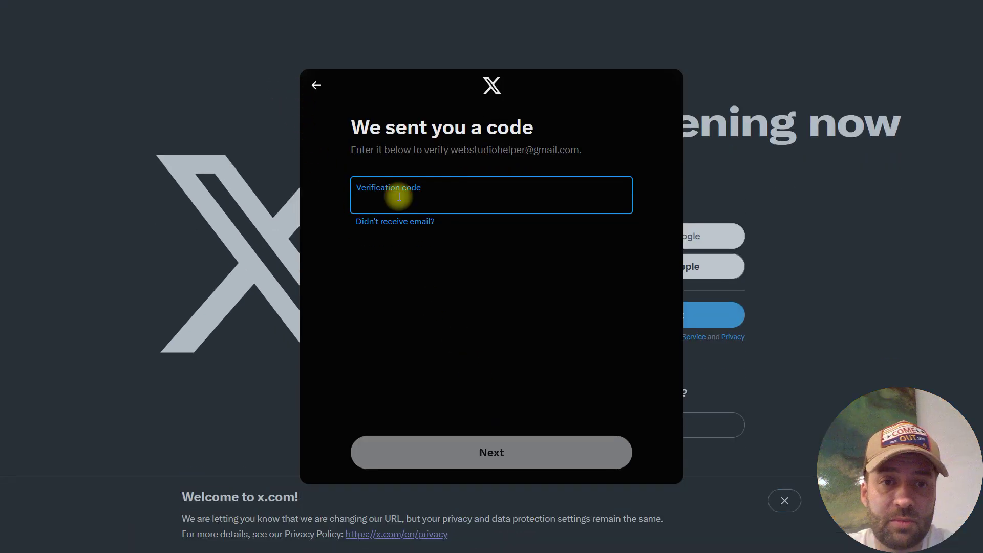
Enter the e-mailed verification code and set the account password to finish sign-up
key("ctrl+v")
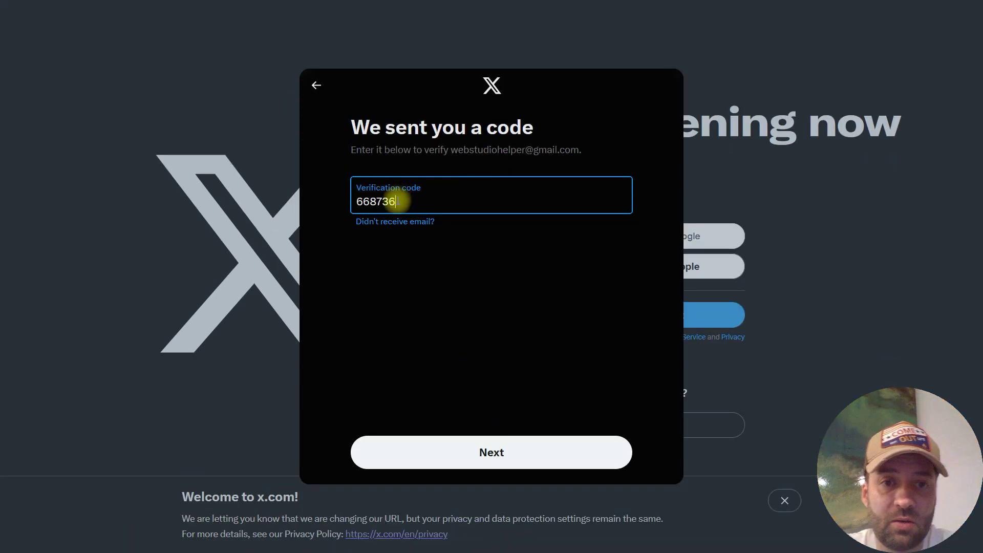
left_click(488, 453)
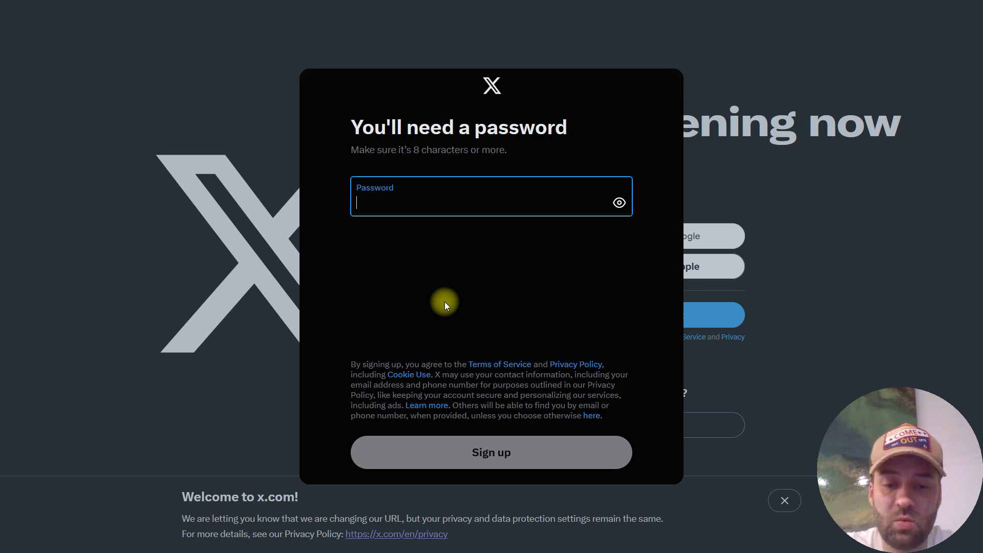
type("********")
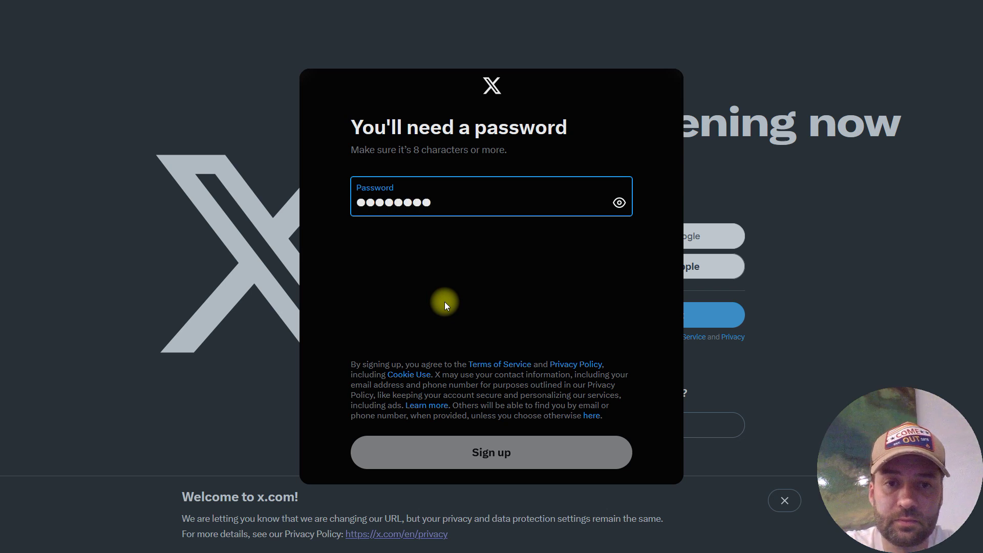
type("*")
left_click(466, 453)
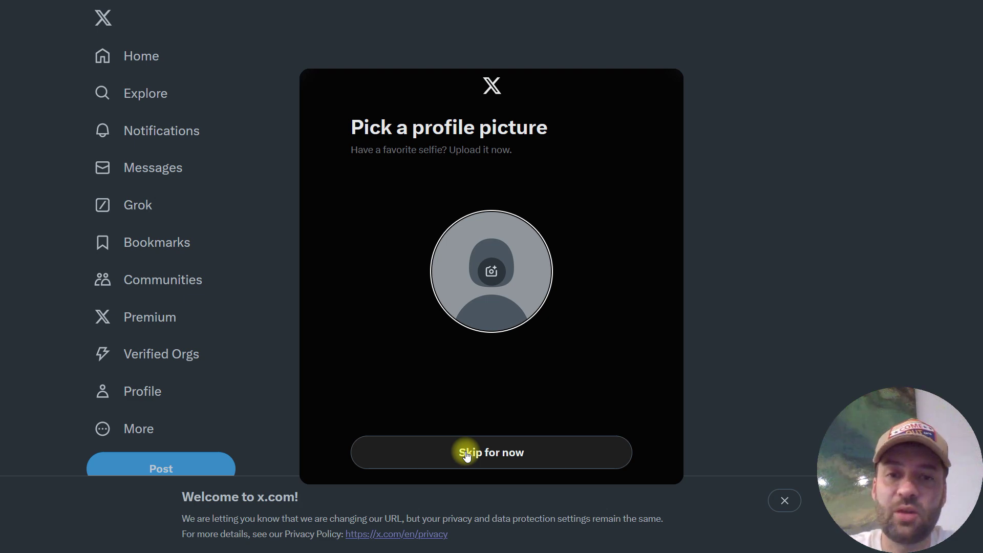
Upload the GenF20 Plus box photo as profile picture, cropped so the box shows fully
left_click(490, 273)
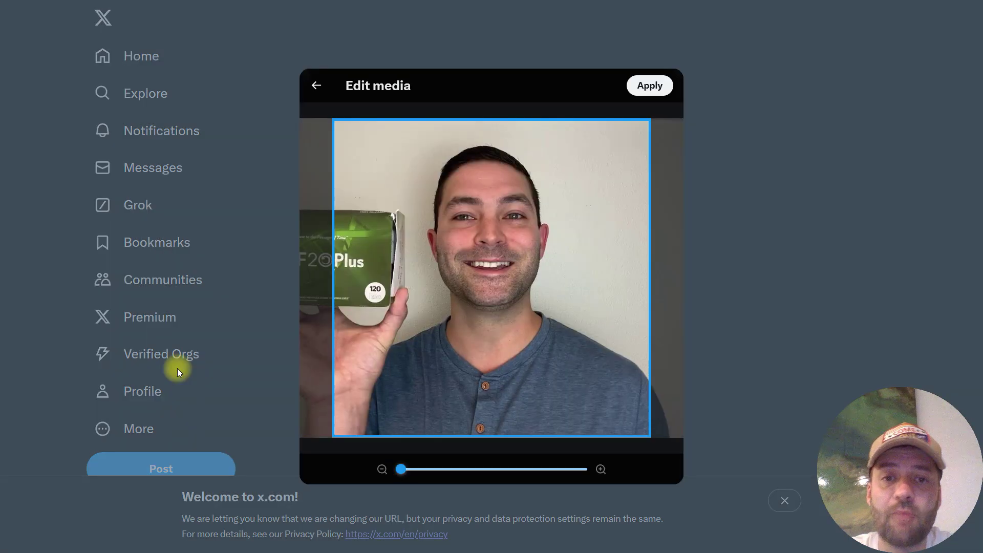
left_click_drag(356, 358, 464, 370)
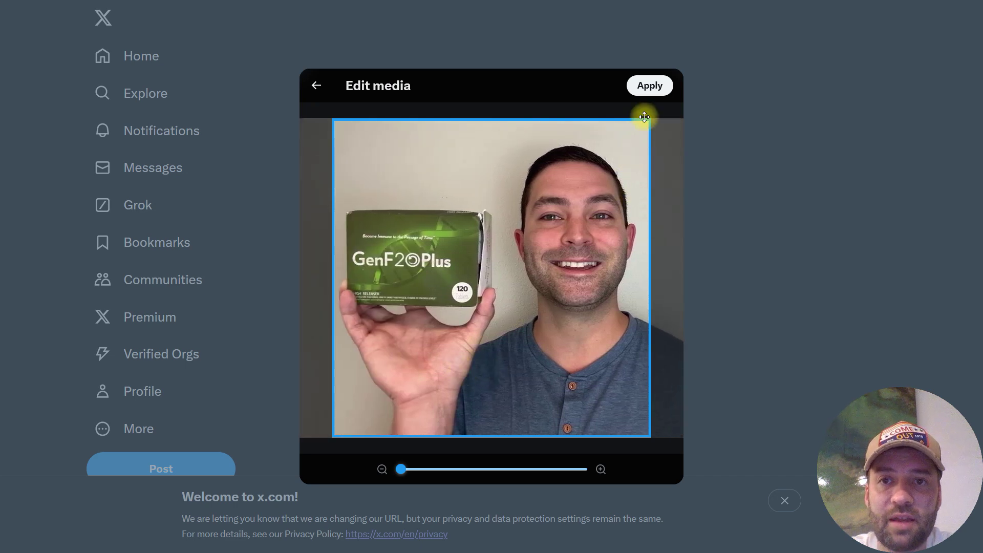
left_click(651, 92)
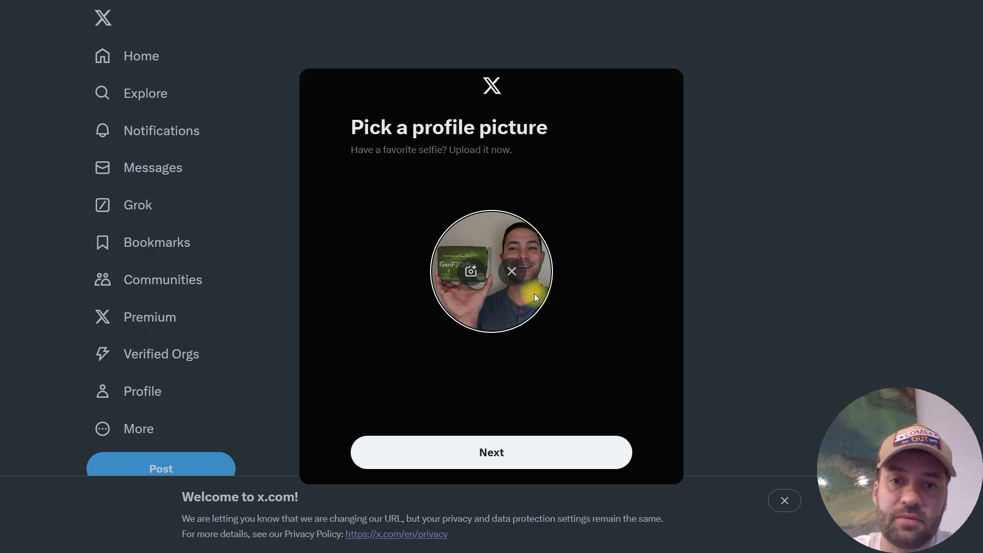
left_click(492, 447)
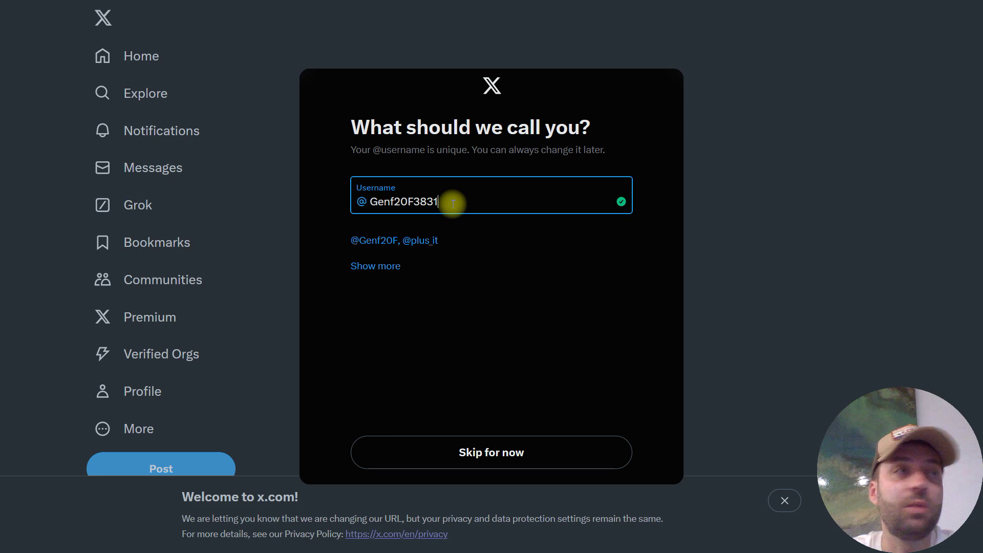
Replace the suggested username with genf20plusrev and confirm it
left_click_drag(454, 202, 363, 211)
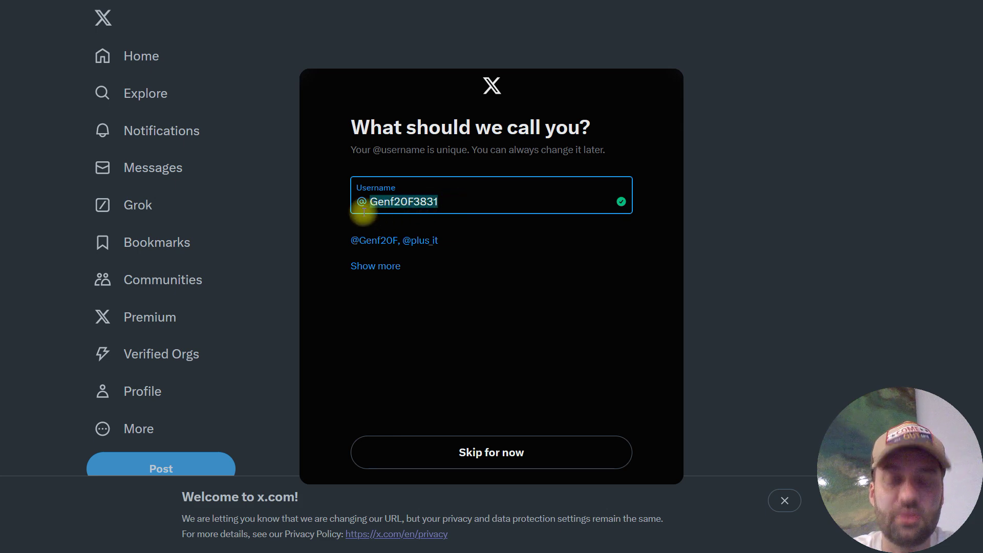
type("genf20plus")
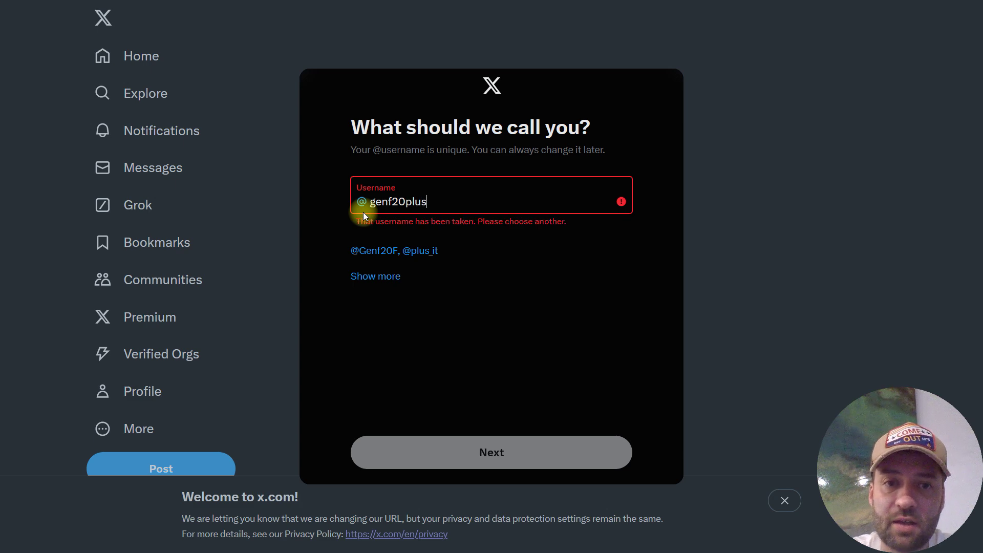
type("re")
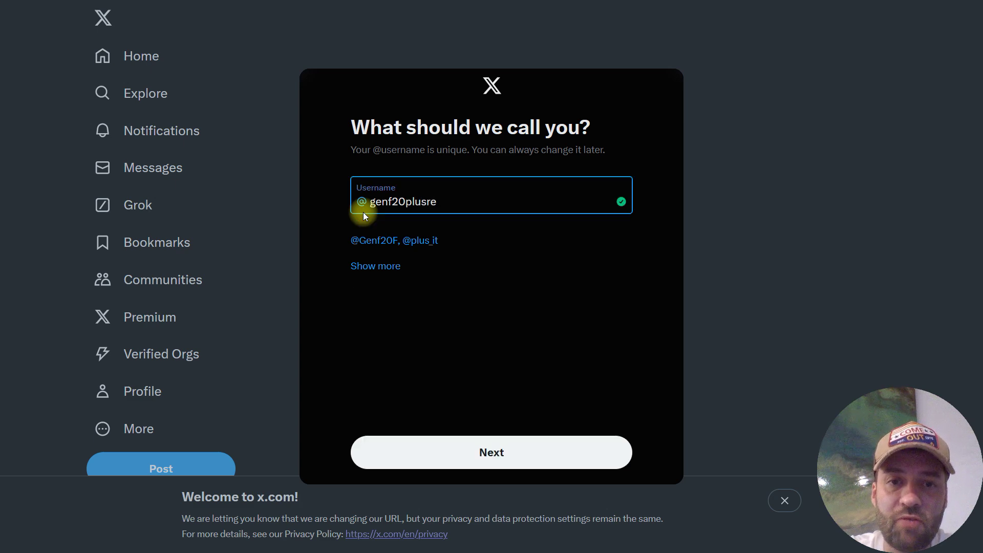
type("view")
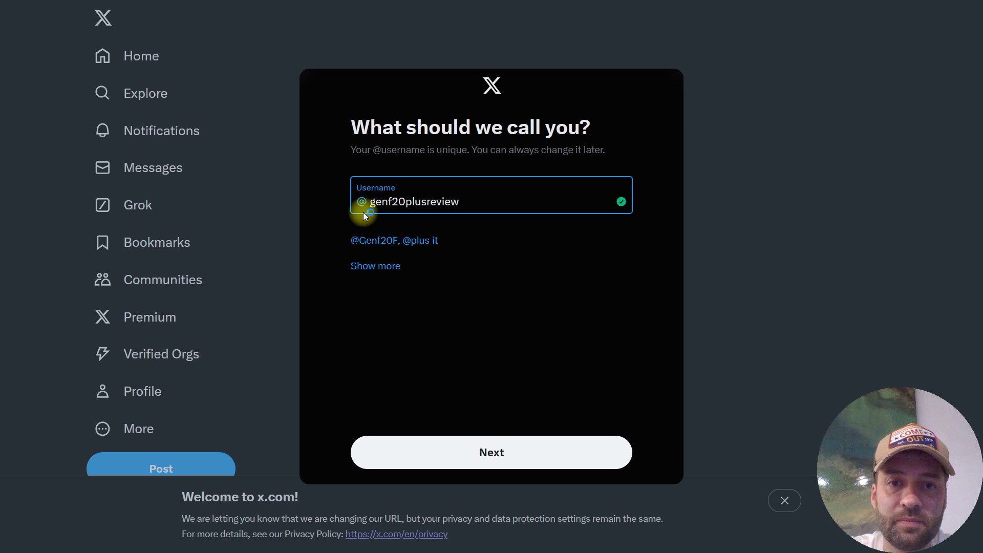
key("BackSpace")
key("BackSpace")
key("BackSpace")
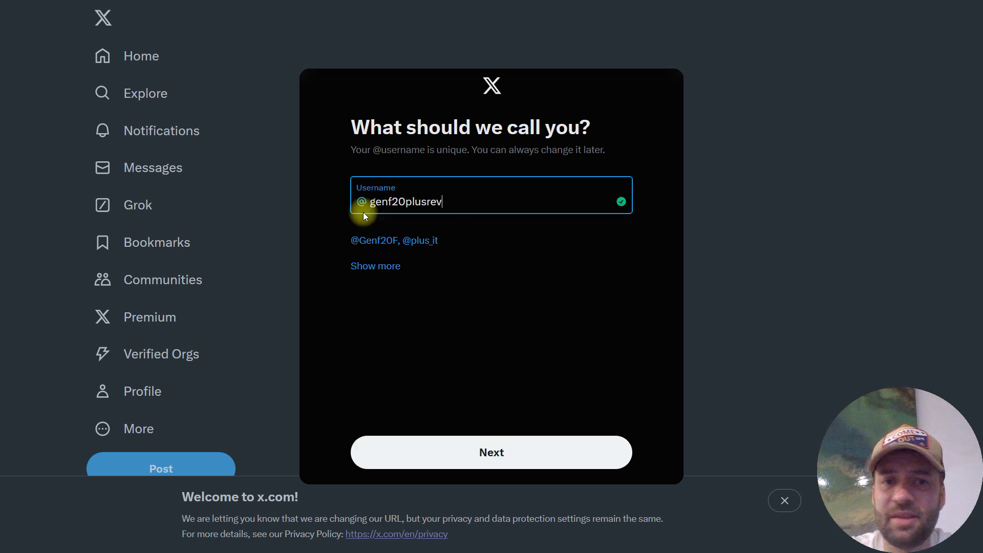
left_click(484, 444)
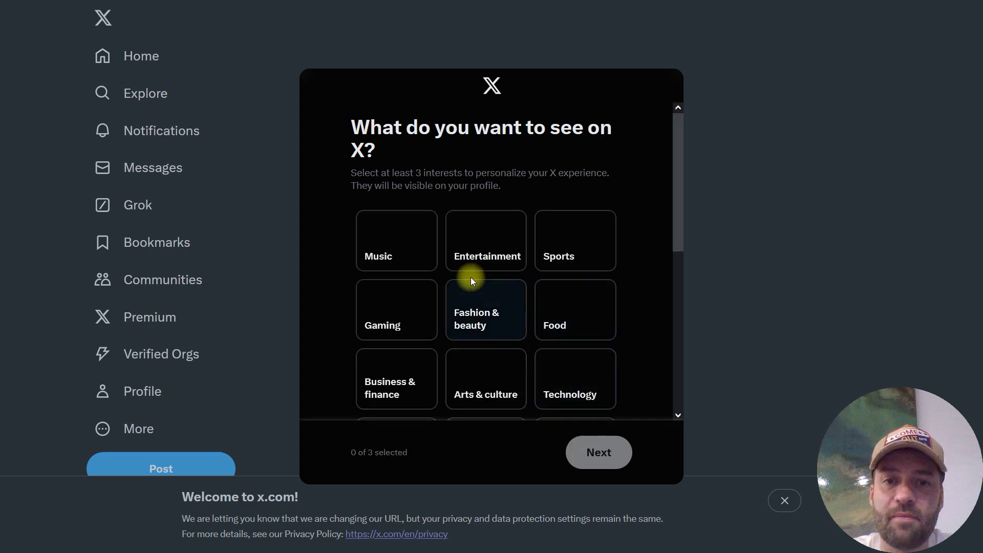
Select Entertainment, Sports and Food as interests
left_click(490, 255)
left_click(568, 249)
left_click(580, 321)
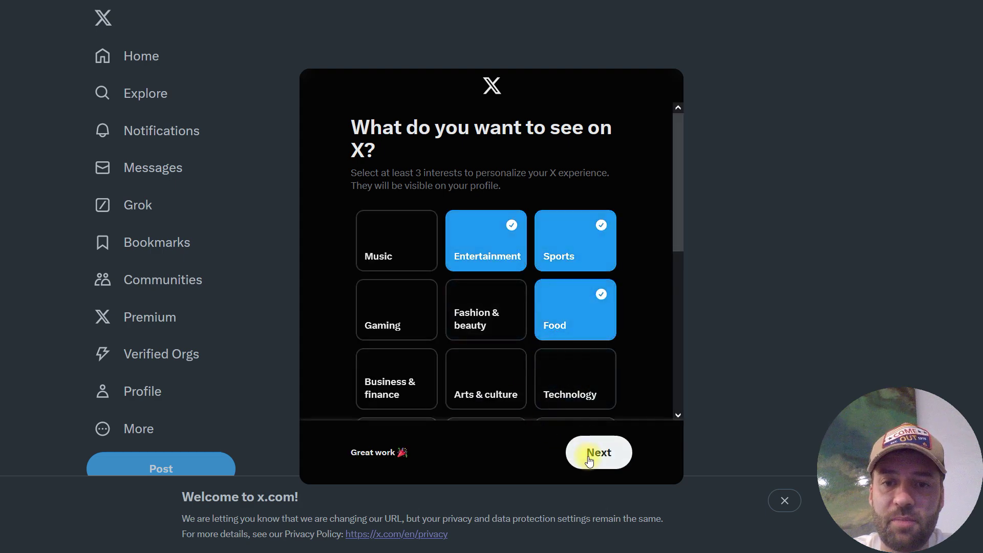
left_click(595, 454)
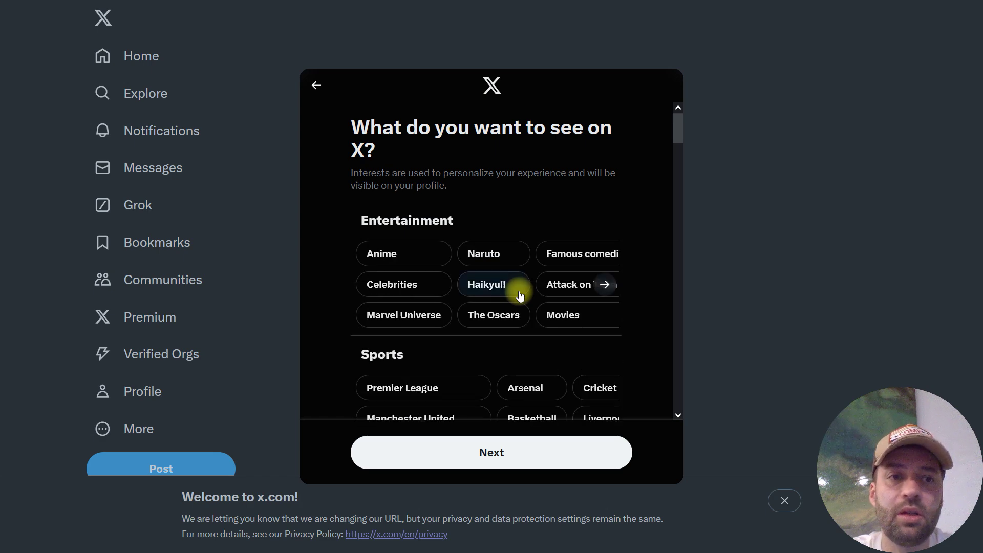
Pick the Anime, Naruto, Haikyu!! and Famous comedians topics
left_click(379, 256)
left_click(503, 264)
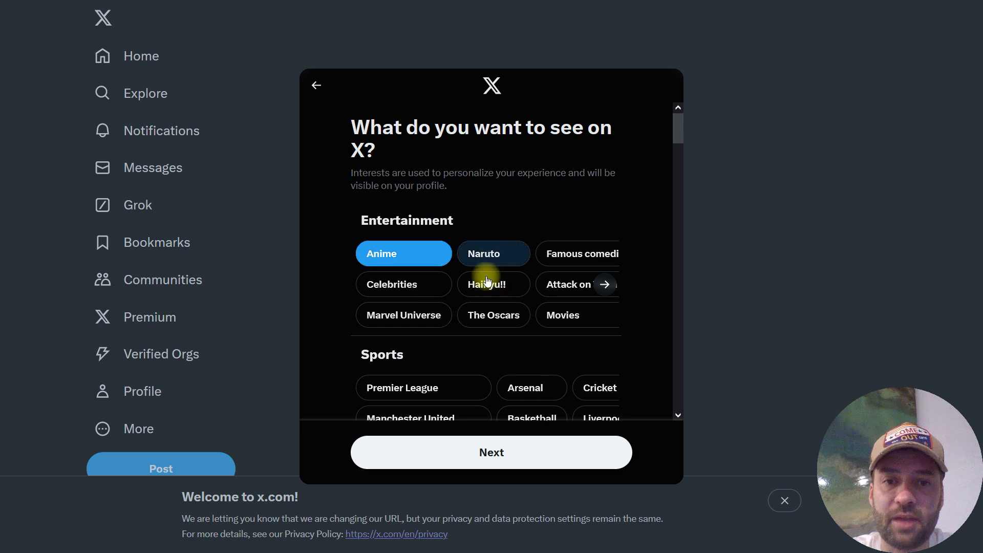
left_click(487, 290)
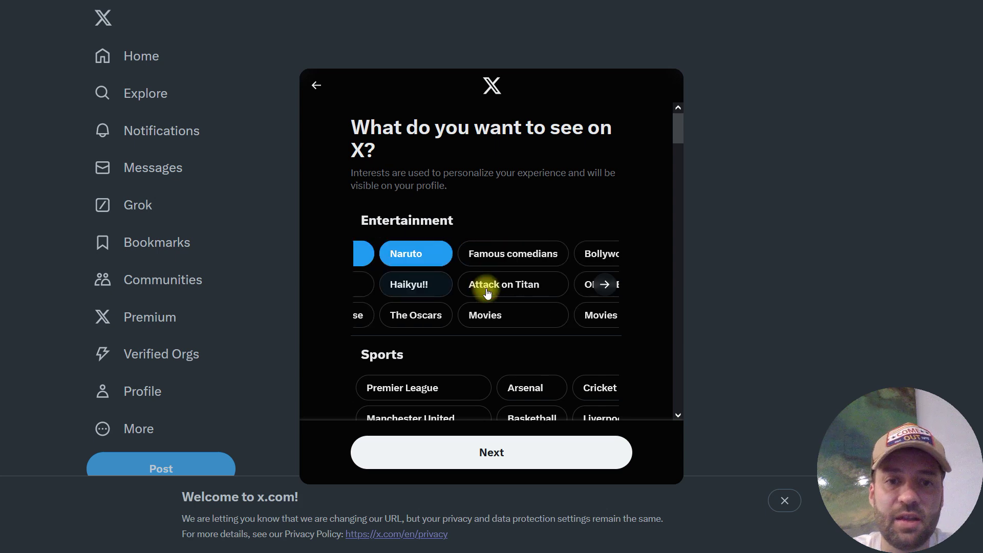
left_click(487, 257)
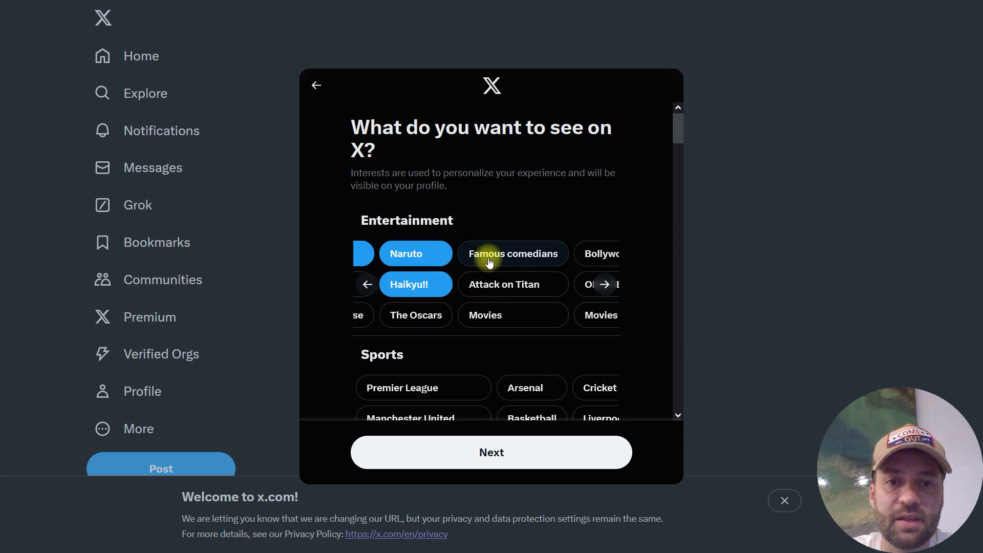
left_click(494, 455)
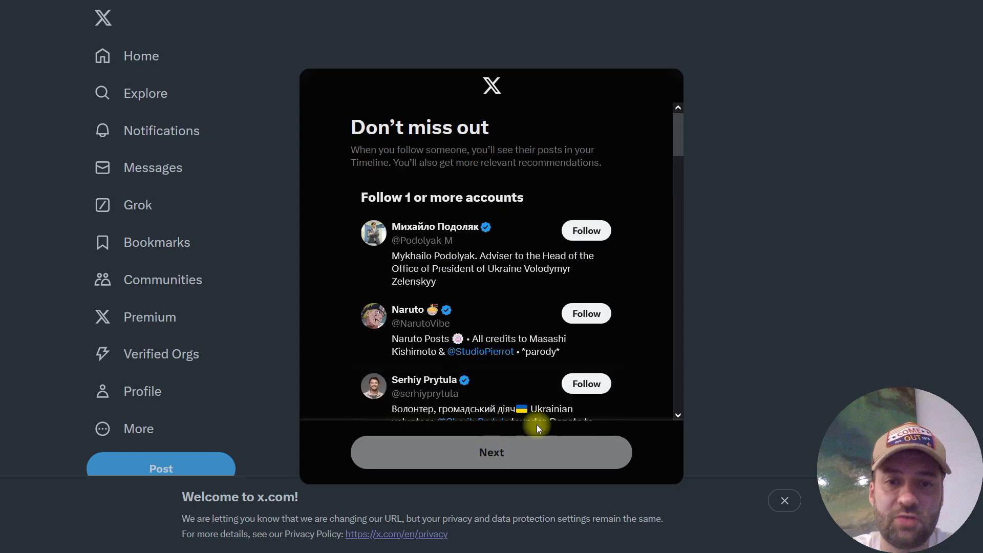
Follow the first suggested account and dismiss the 'Your Likes are now private' notice
left_click(583, 232)
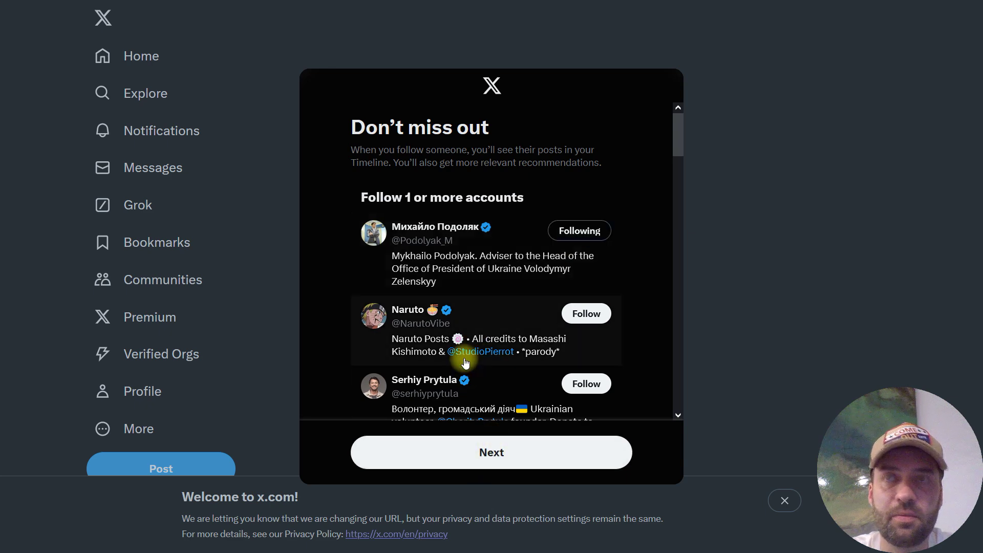
mouse_move(473, 353)
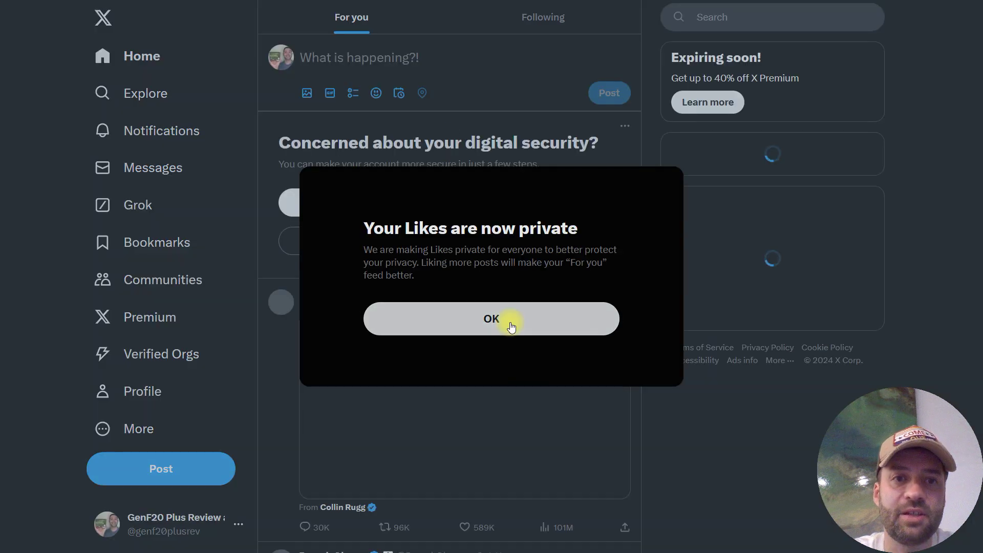
left_click(511, 327)
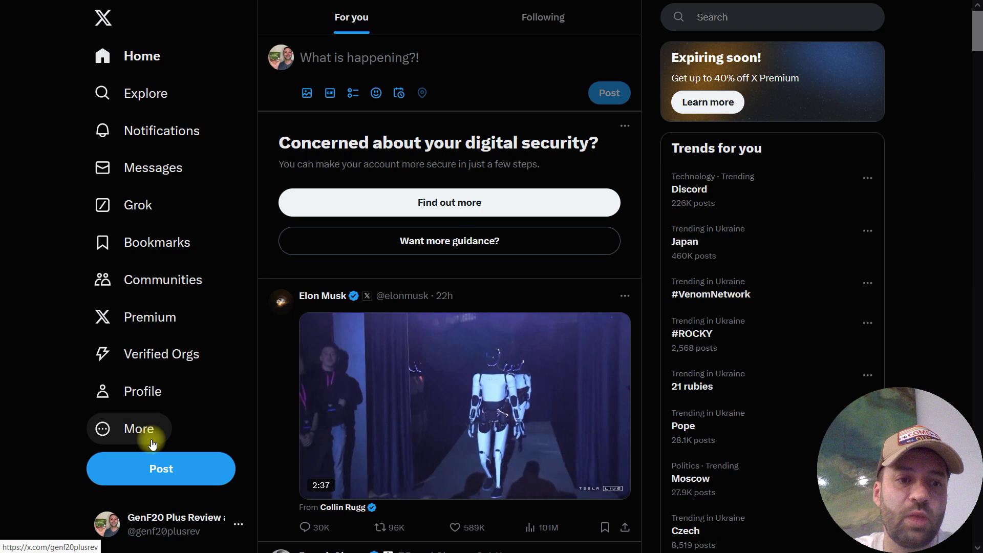
From the profile's Edit profile, apply the GenF20Plus product photo as the header image
left_click(160, 393)
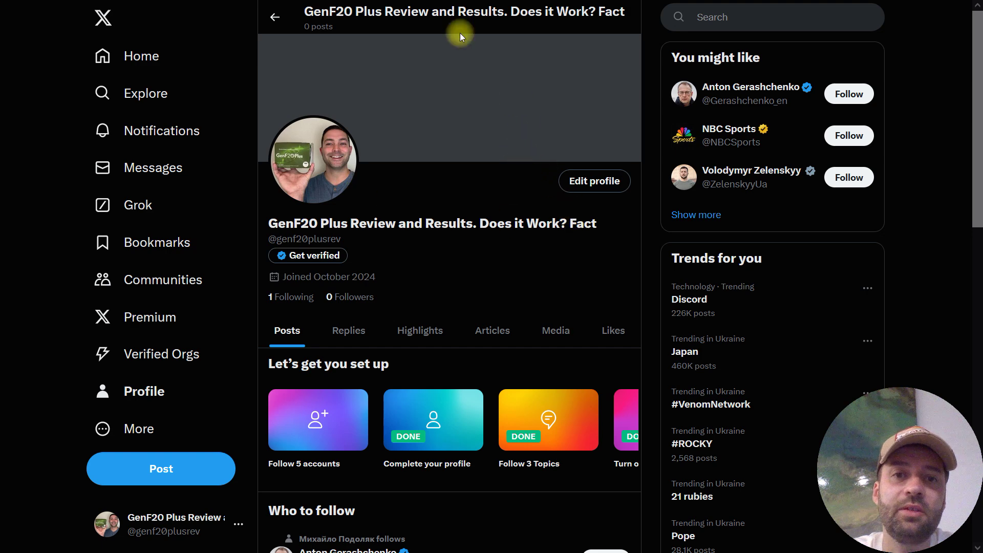
left_click(579, 184)
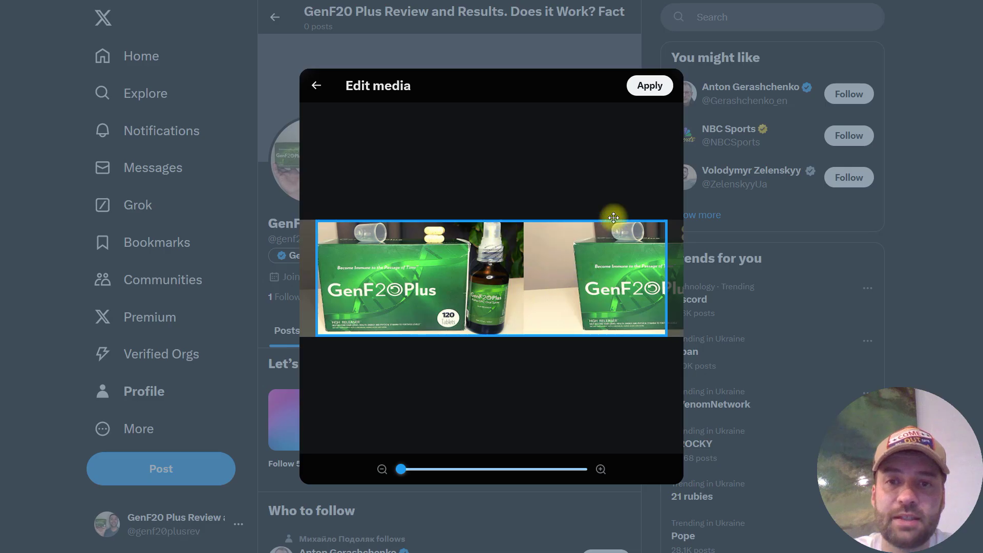
left_click(649, 90)
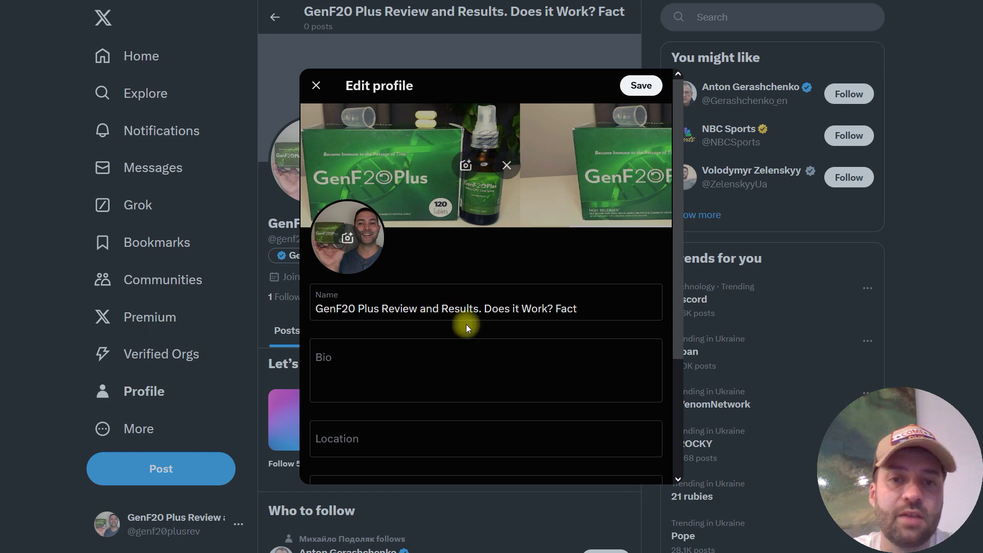
Focus the empty Bio field, look over the Edit profile form, then switch to ChatGPT
left_click(335, 361)
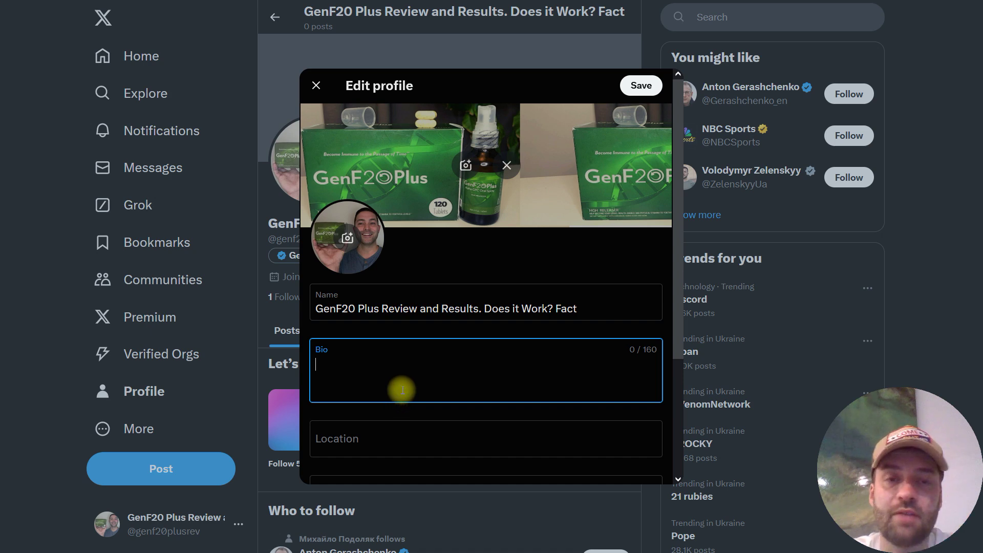
scroll(402, 390, "down", 3)
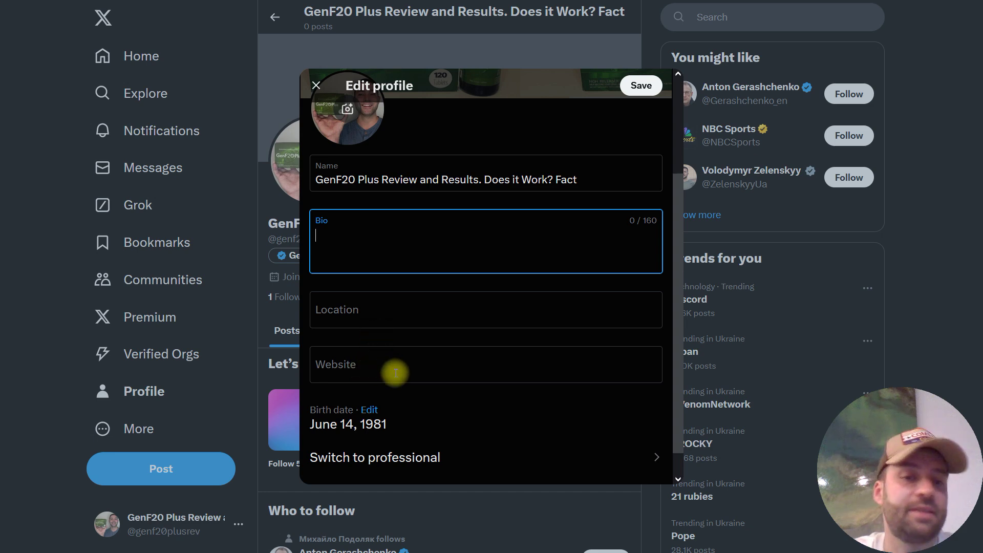
scroll(404, 372, "down", 1)
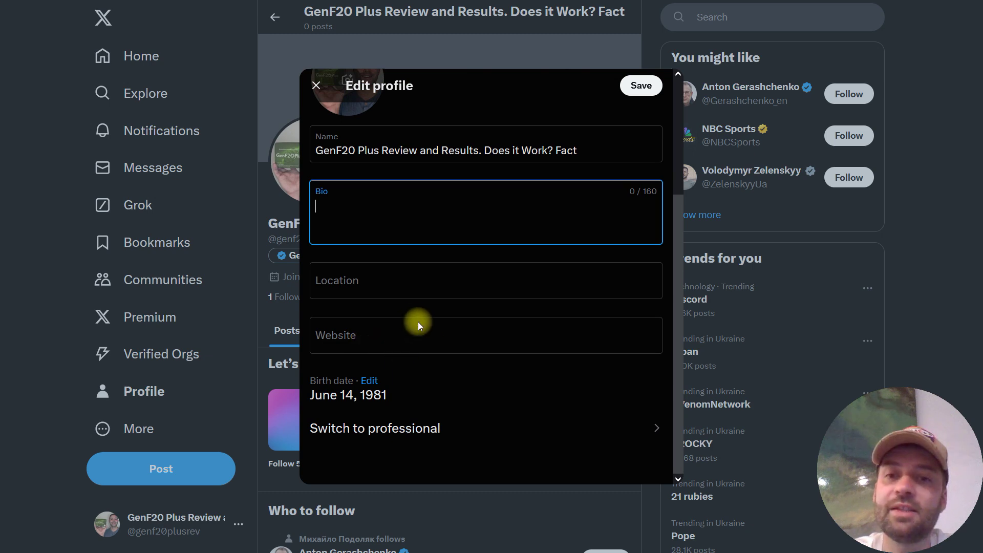
scroll(421, 323, "up", 2)
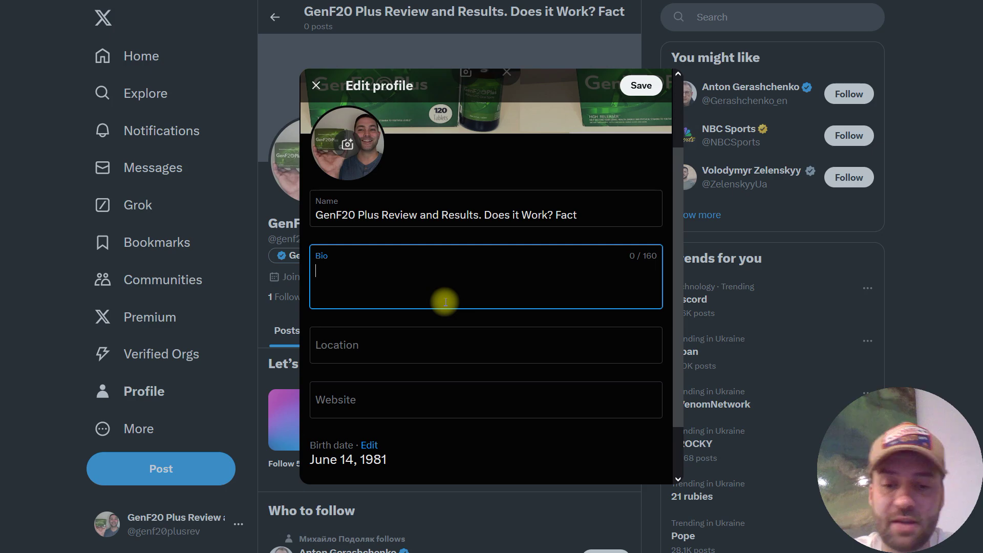
key("alt+Tab")
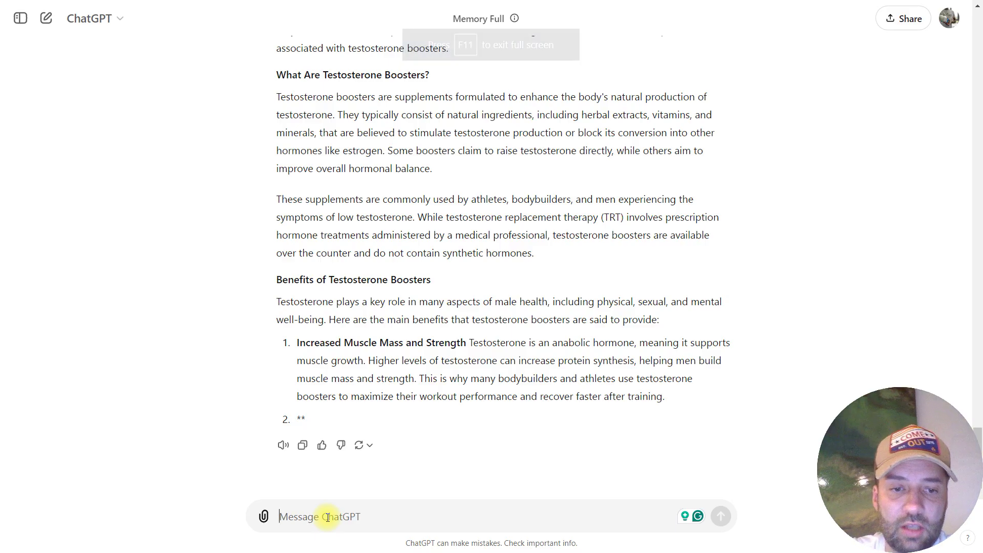
Have ChatGPT write a 160-character GenF20 Plus review and paste it into the X bio
type("write a 160 characters review of GenF20 Plus")
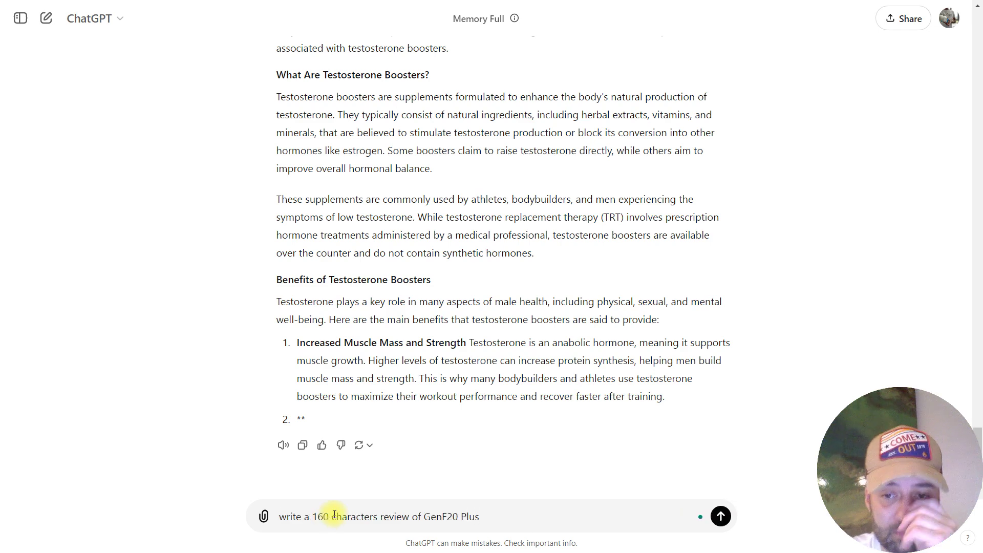
left_click(721, 516)
left_click_drag(277, 402, 664, 423)
key("ctrl+c")
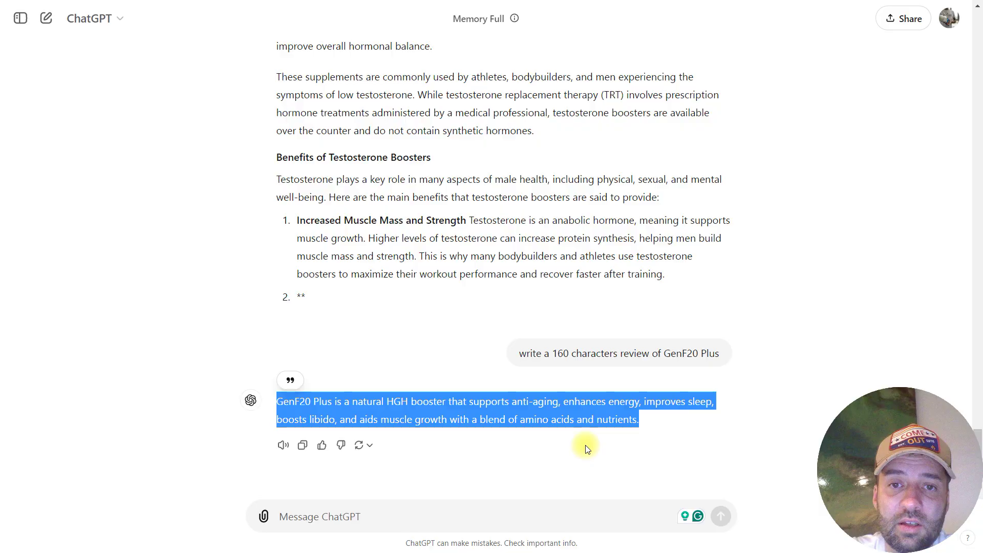
key("alt+Tab")
left_click(490, 318)
key("ctrl+v")
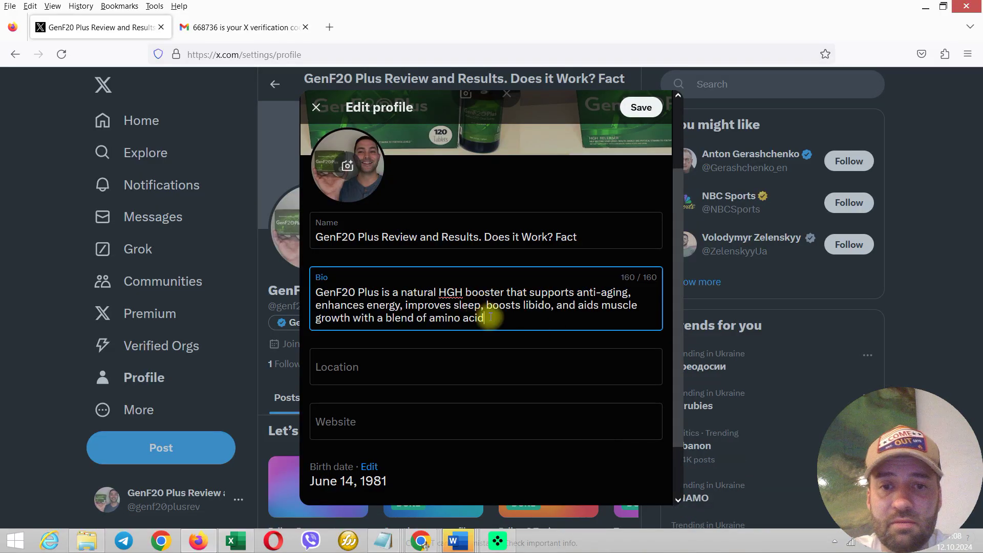
Enter 'GenF20 Plus Customer Review' as the profile location
left_click(452, 368)
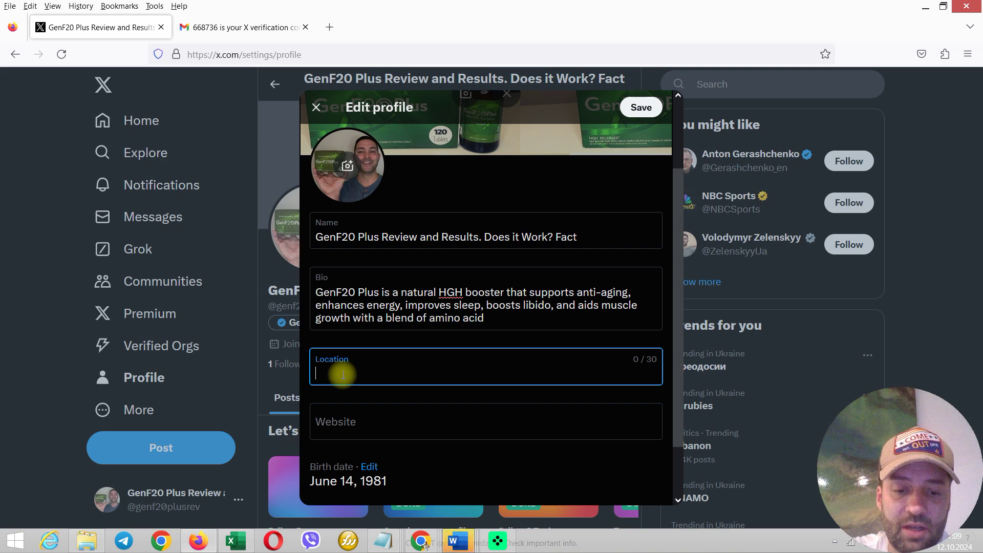
type("Gen")
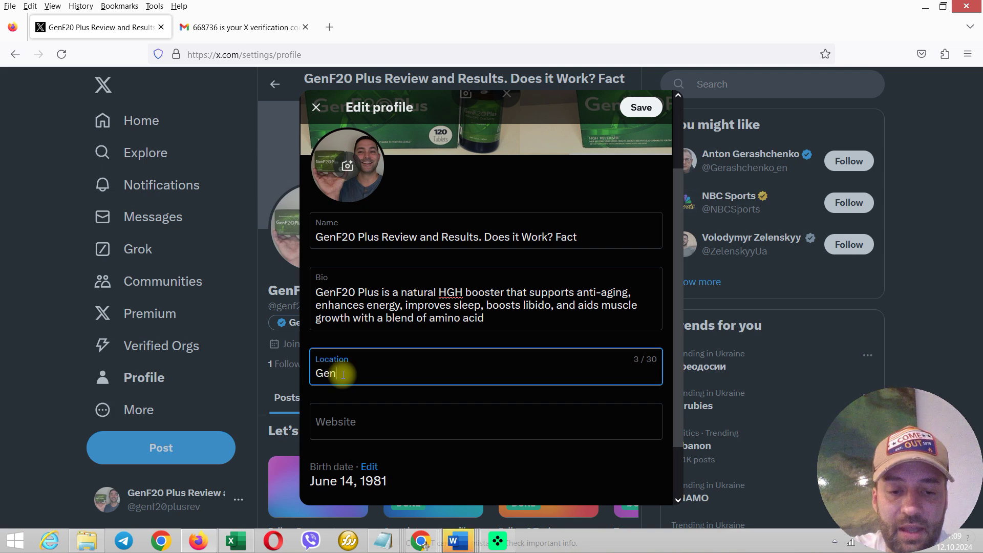
type("F20 Plus ")
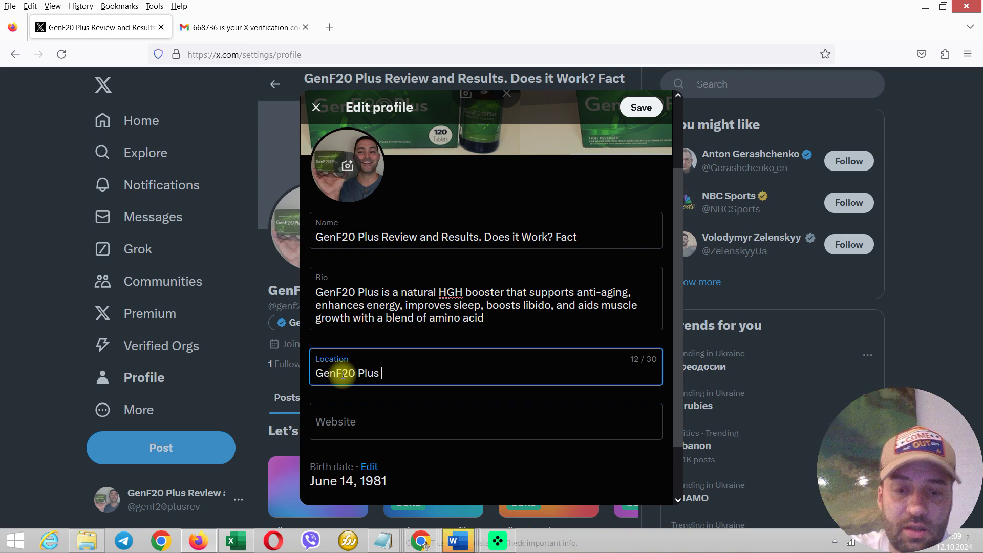
type("Customer")
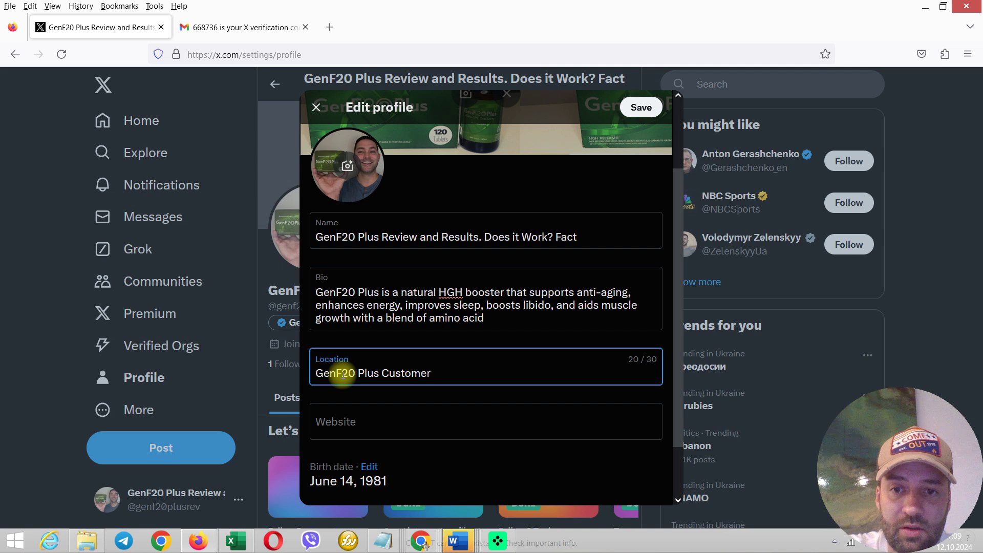
type(" Re")
key("BackSpace")
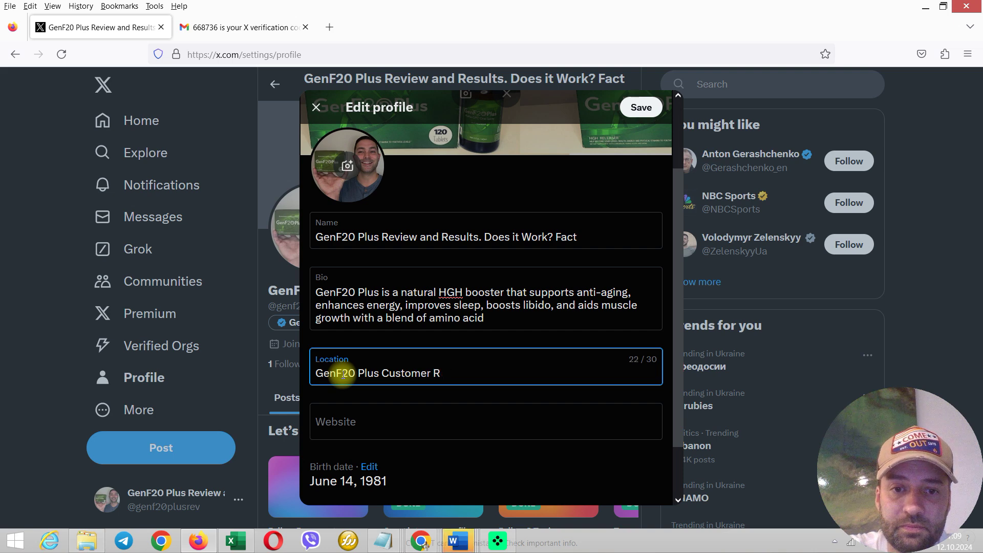
type("eview")
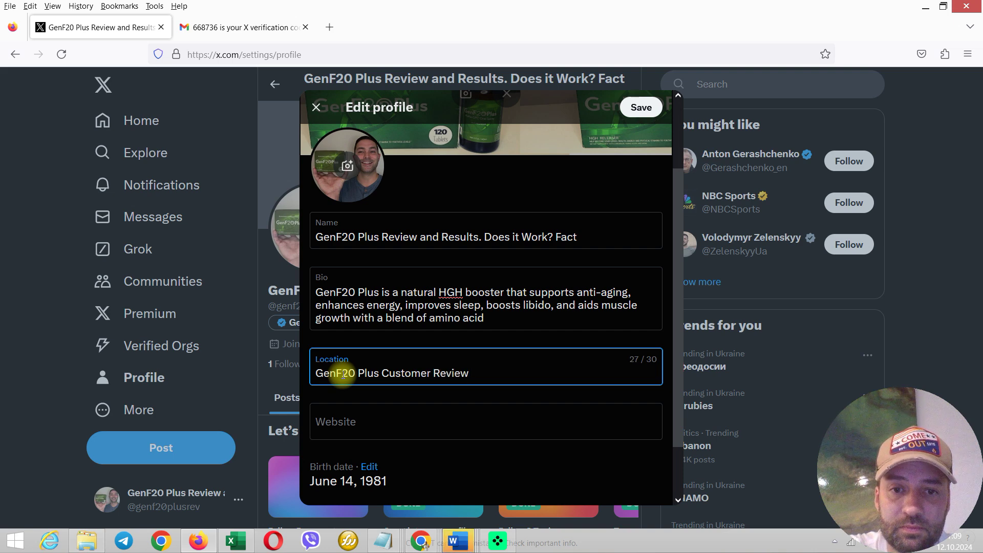
left_click(426, 428)
type("htt")
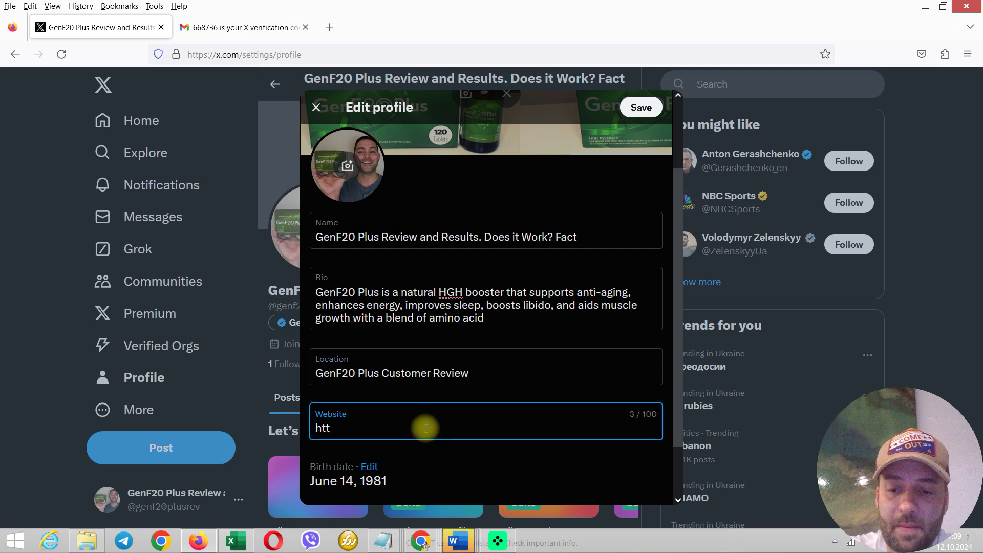
type("ps://")
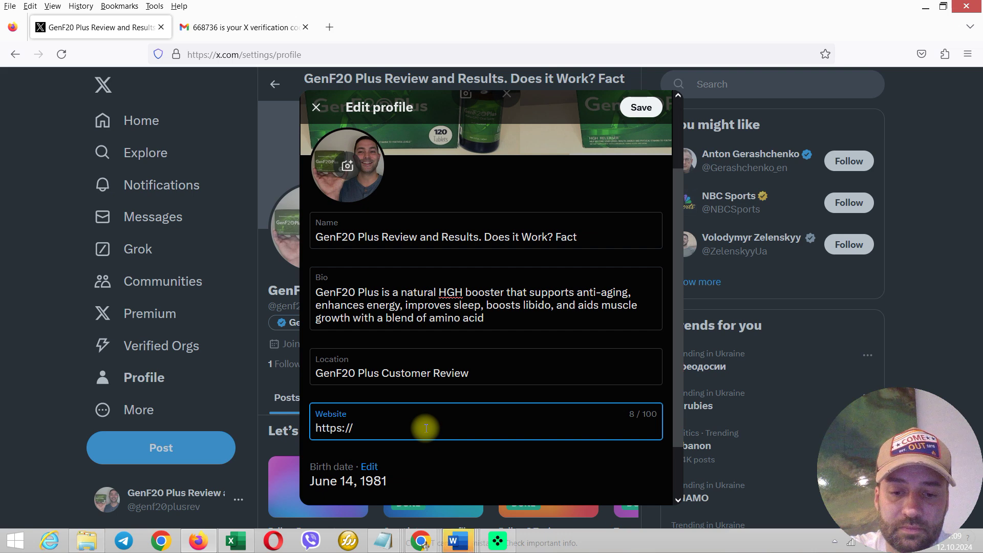
type("geni.us")
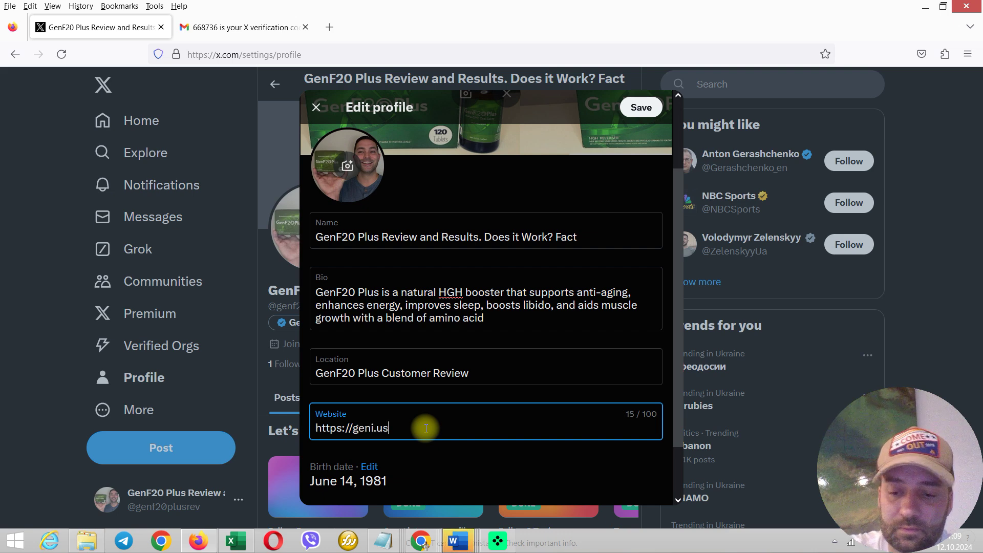
type("/genf2")
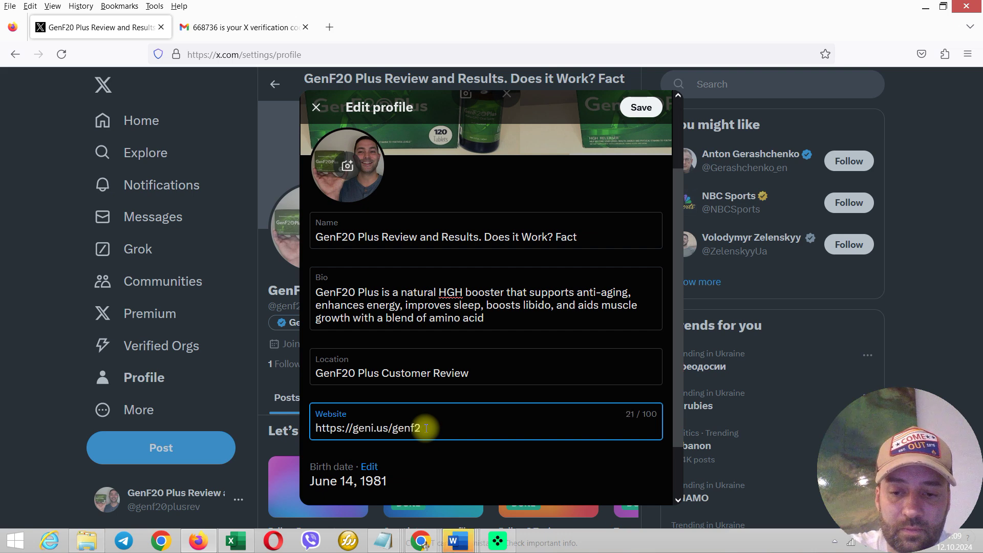
type("0plus")
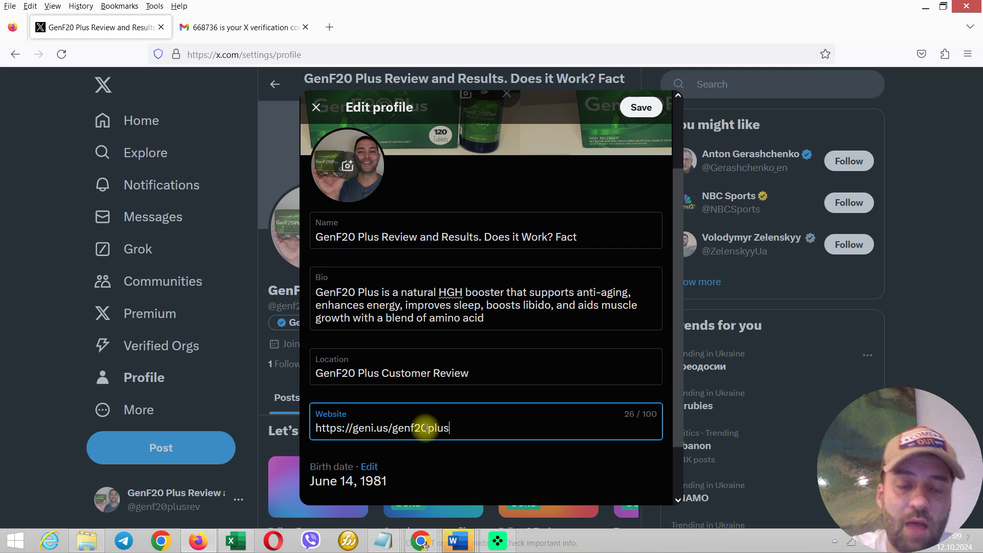
scroll(453, 435, "down", 2)
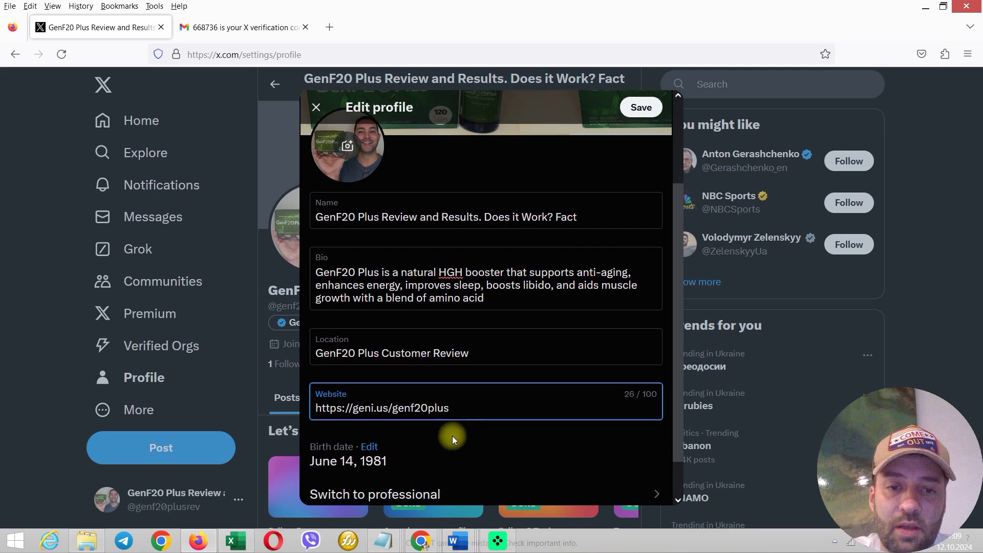
left_click(643, 110)
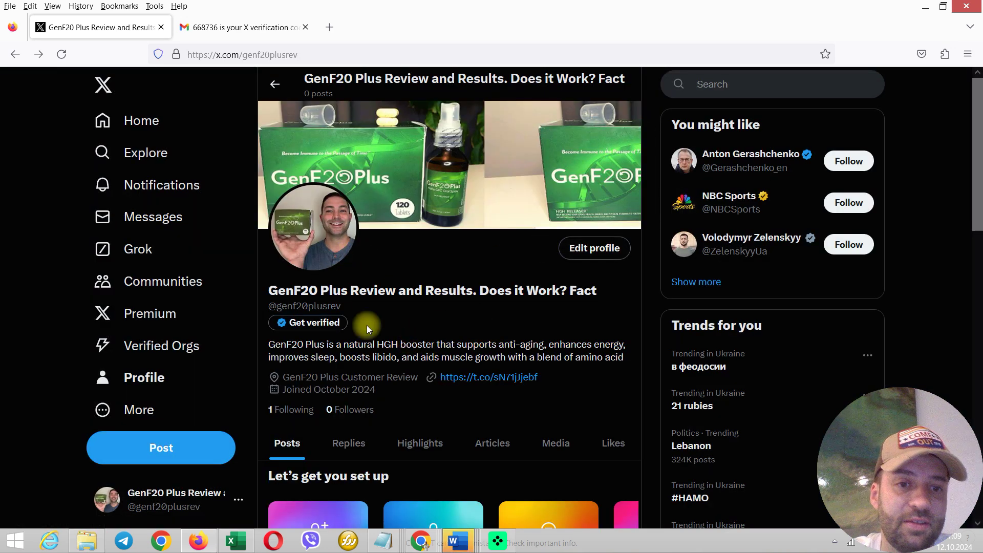
Open a new post composer with the sidebar Post button on the profile page
scroll(435, 290, "down", 2)
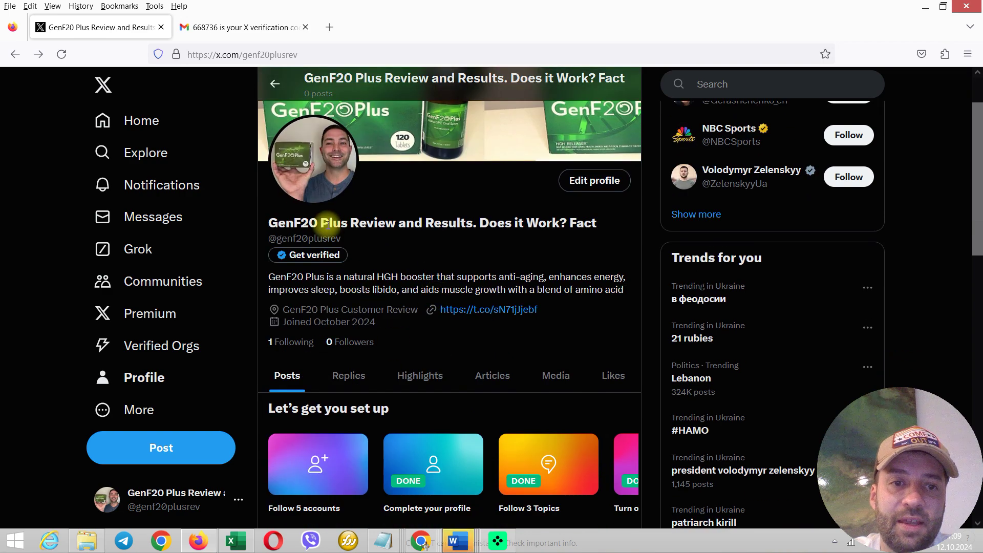
scroll(281, 234, "up", 2)
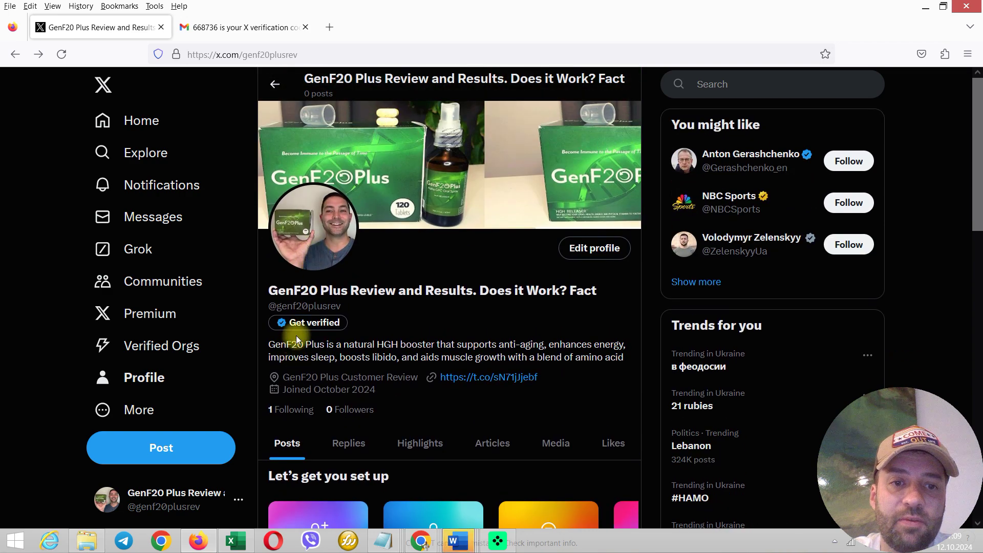
left_click(162, 452)
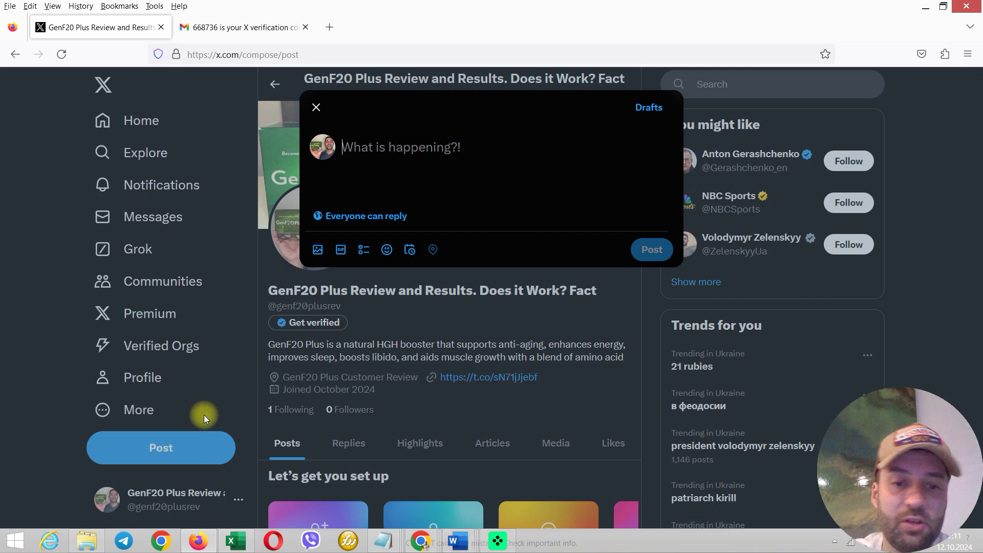
Get a 280-character 'does it work' GenF20 Plus review from ChatGPT and bring it back to X
key("alt+Tab")
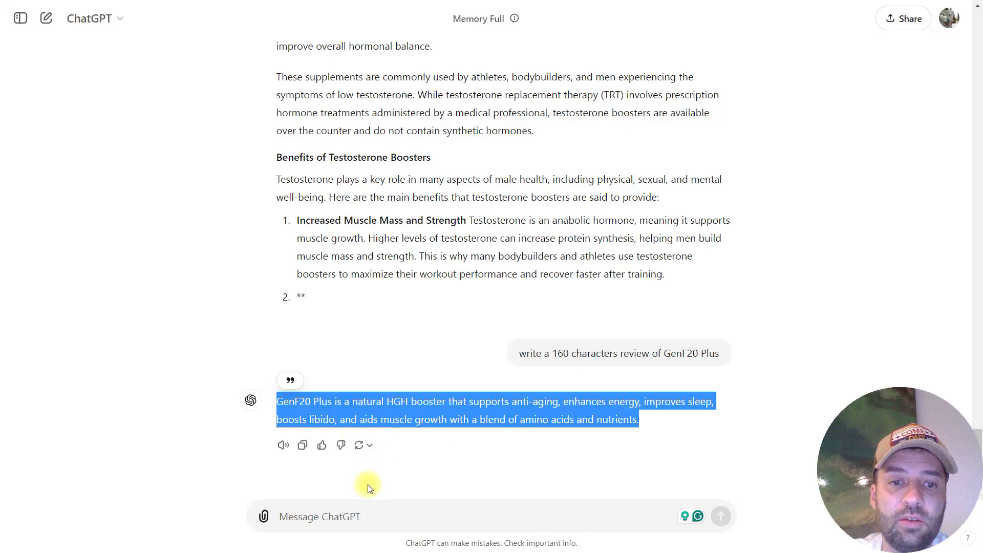
left_click(340, 518)
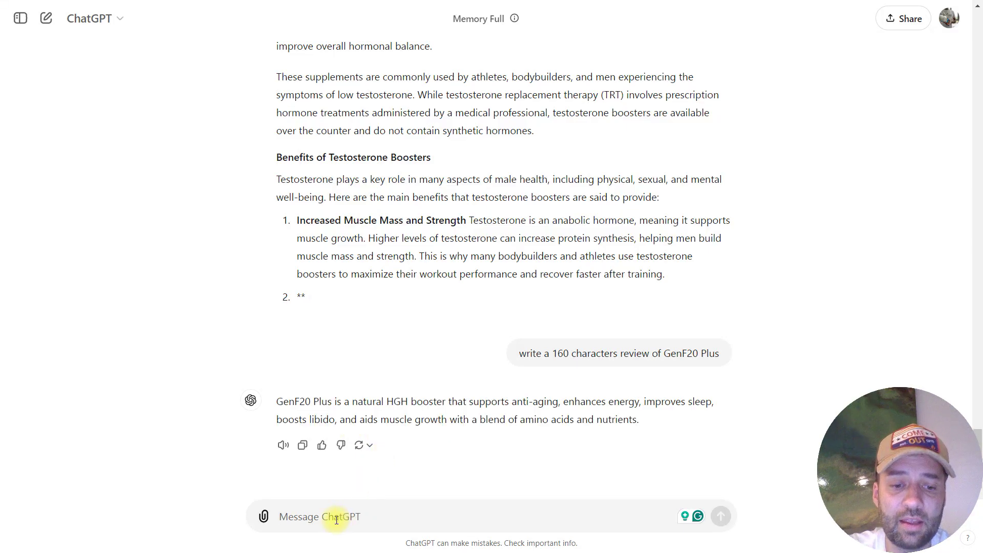
type("create a 280 haracter review of GenF20 Plus: does it work")
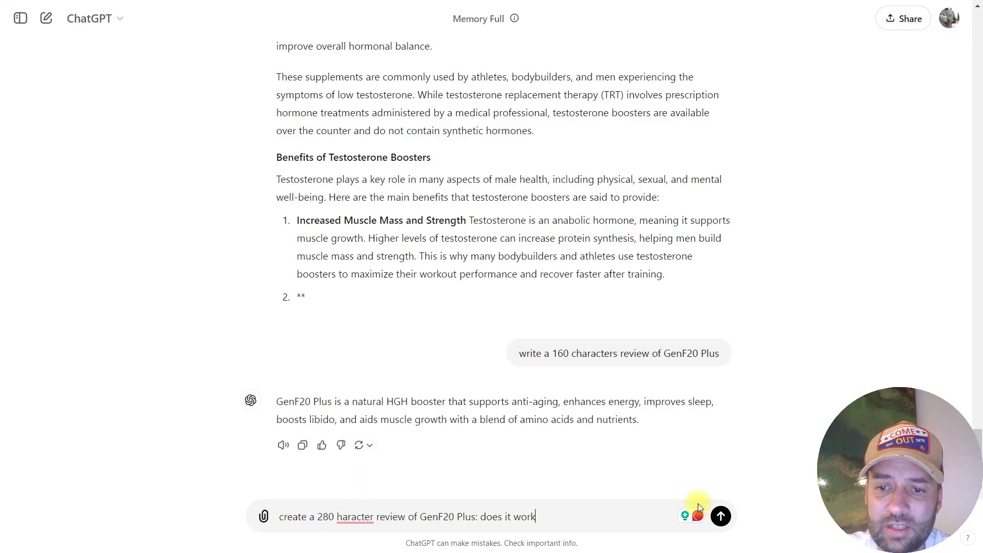
left_click(720, 517)
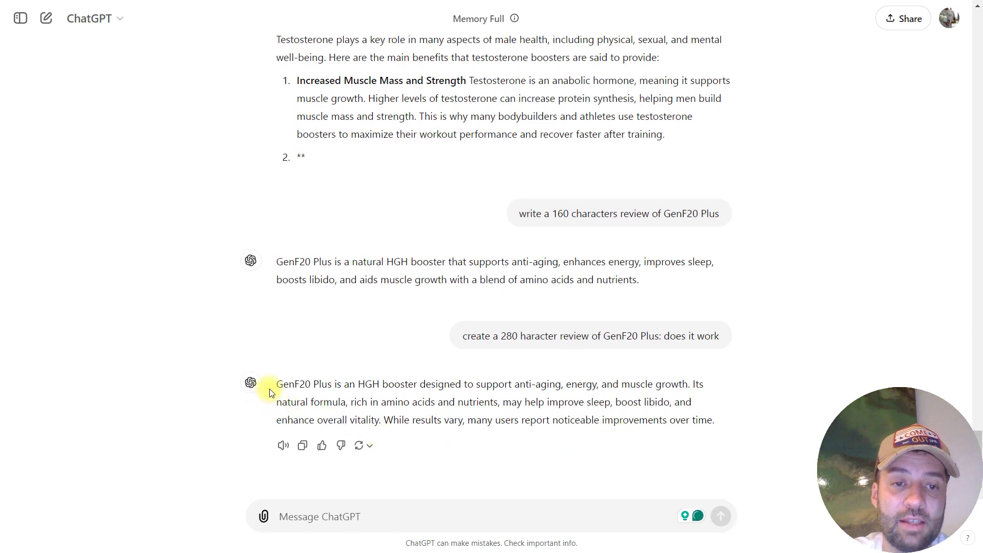
left_click_drag(277, 385, 713, 425)
key("ctrl+c")
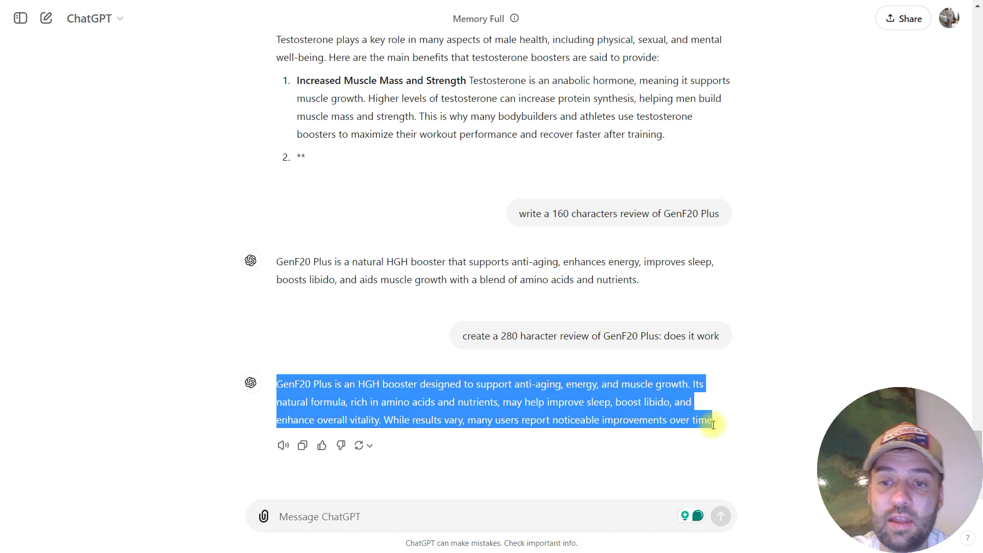
key("alt+Tab")
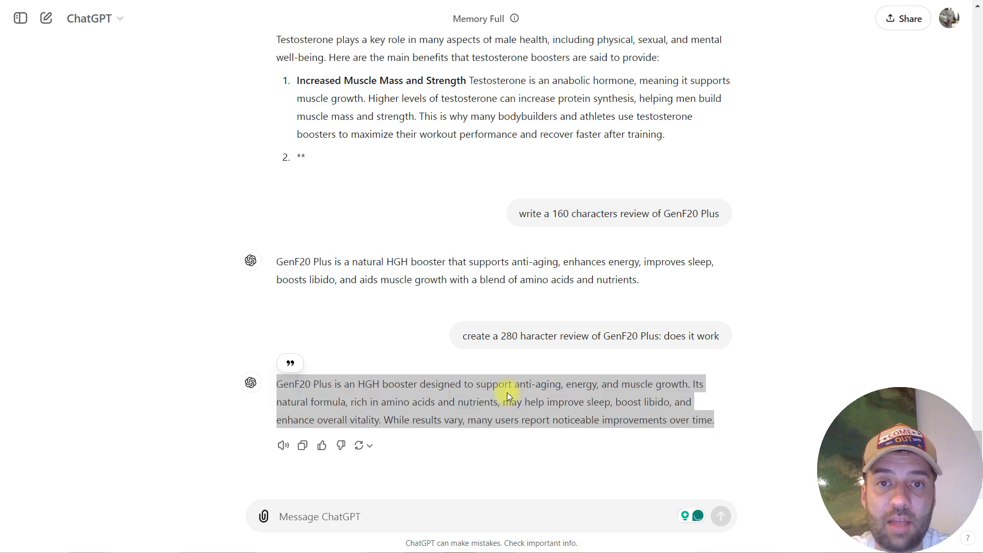
key("ctrl+v")
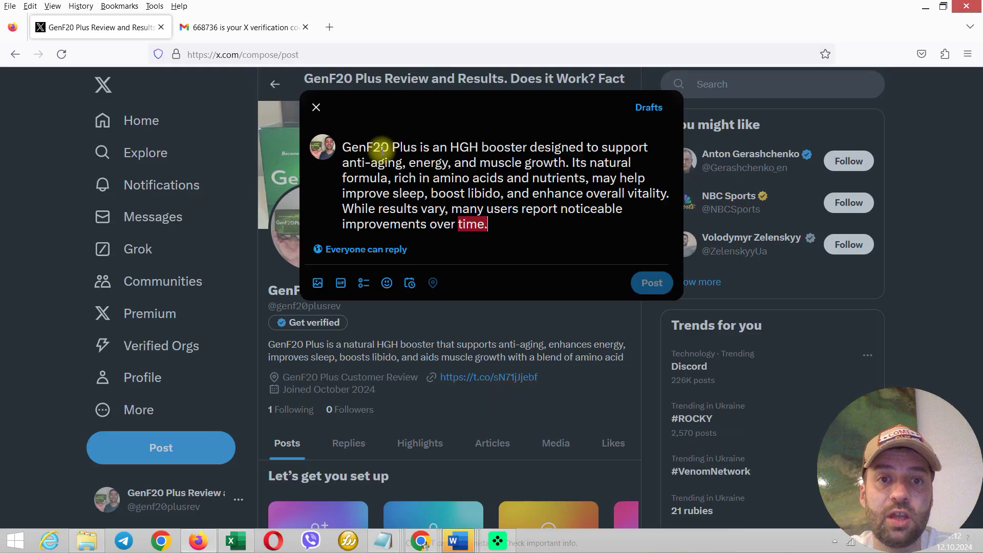
left_click_drag(489, 225, 344, 210)
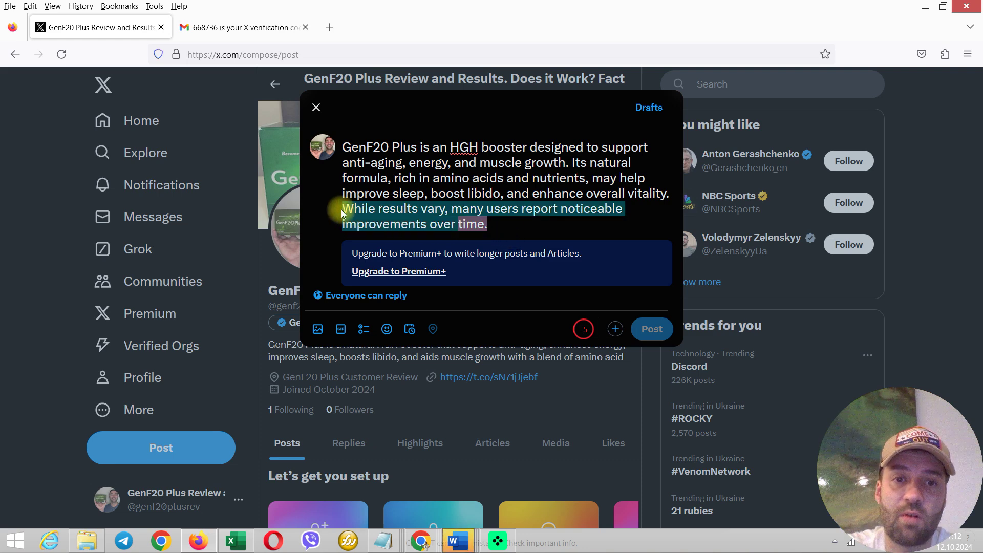
key("BackSpace")
type("Order now at https://ge")
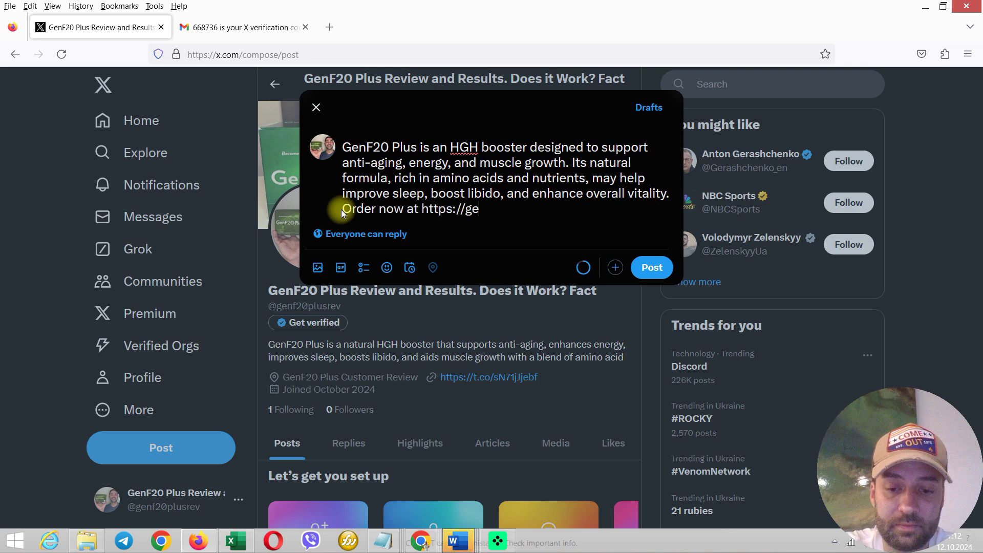
type("ni.us/genf2oplus")
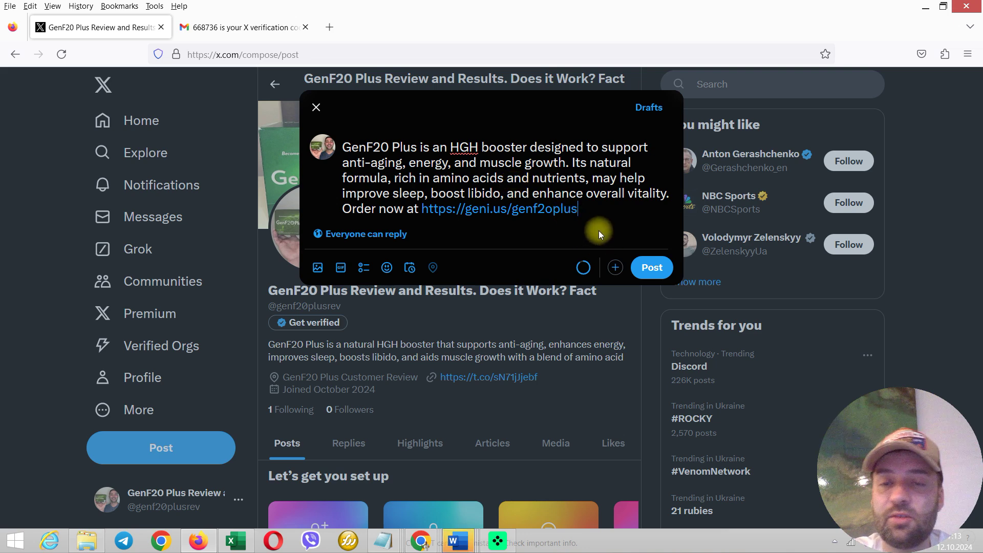
Attach the genf20-man-box image and publish the review post
left_click(318, 268)
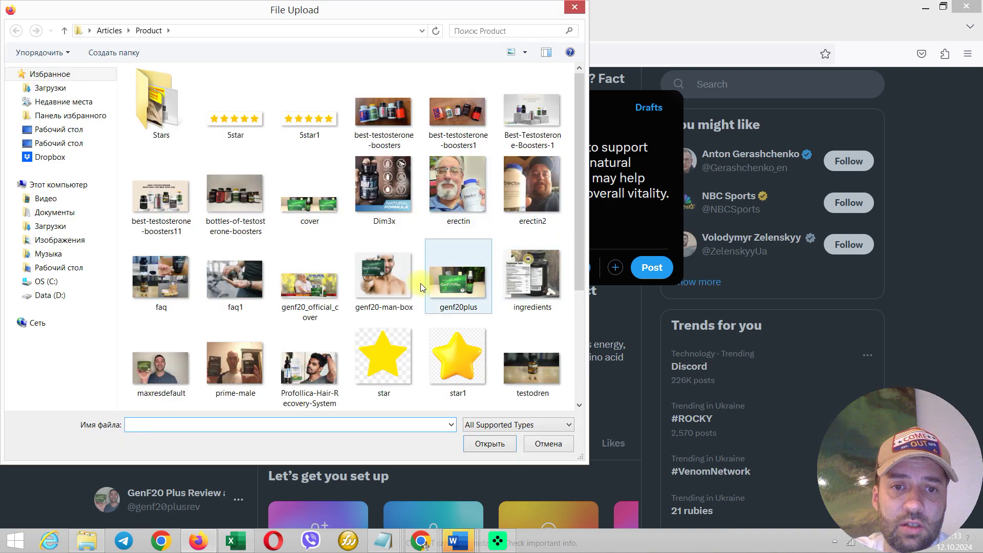
double_click(391, 274)
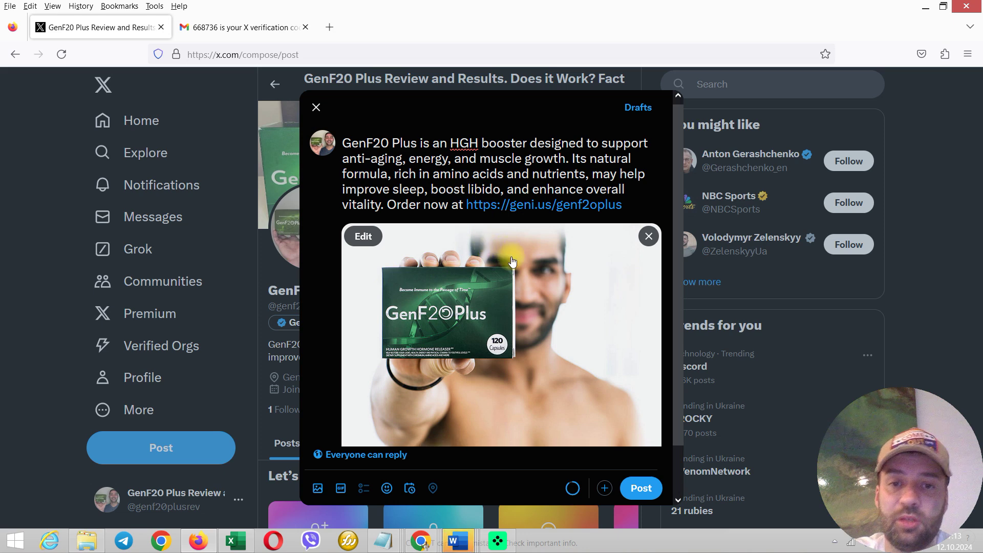
left_click(647, 491)
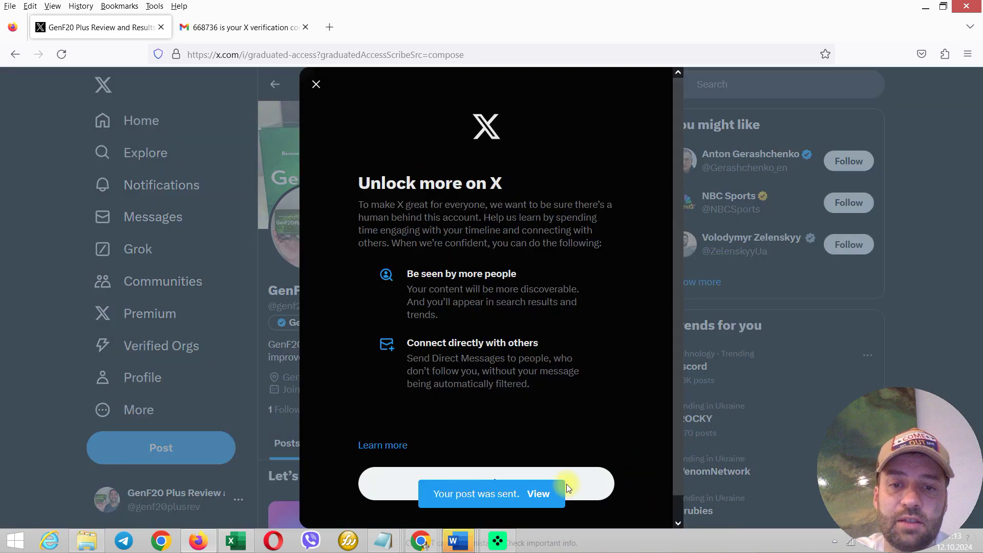
Close the 'Unlock more on X' notice and scroll the profile down to the new review post
left_click(598, 485)
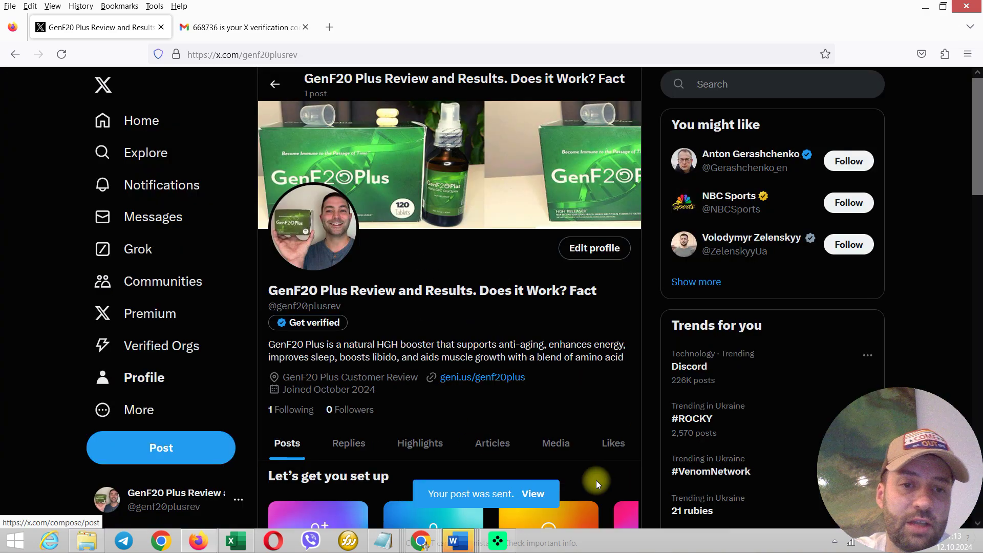
scroll(564, 400, "down", 3)
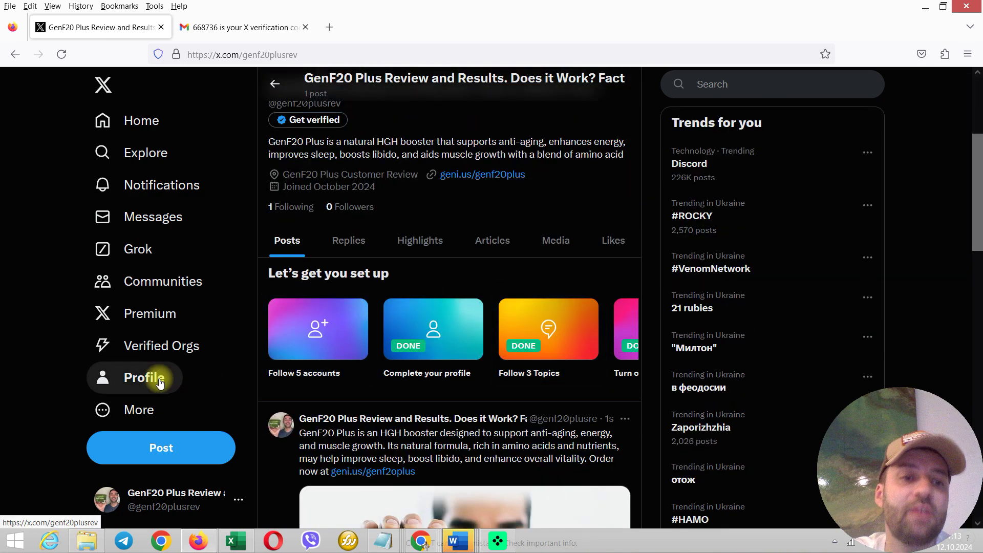
left_click(161, 379)
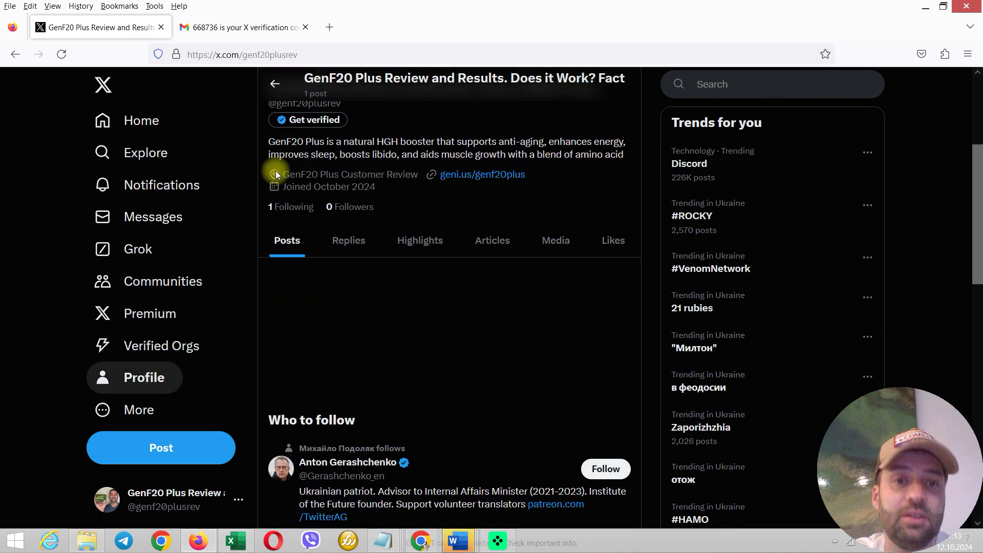
scroll(438, 276, "down", 5)
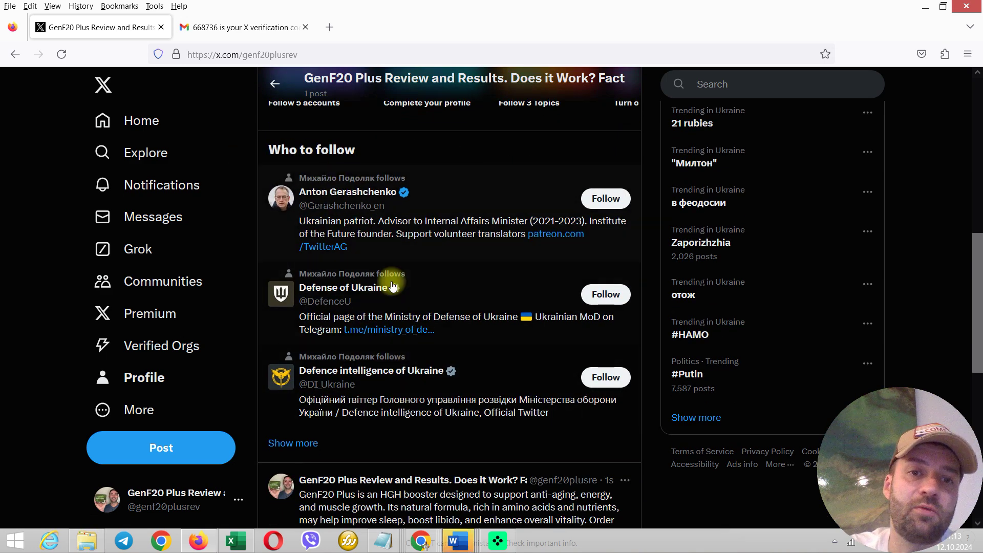
scroll(432, 368, "down", 6)
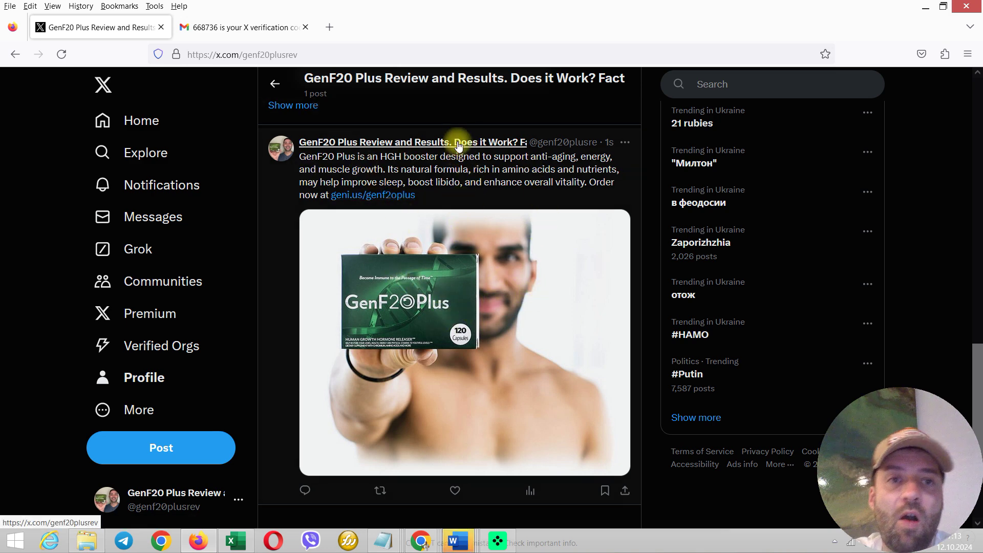
Like the new GenF20 Plus review post on the profile
scroll(324, 64, "up", 3)
scroll(492, 184, "down", 1)
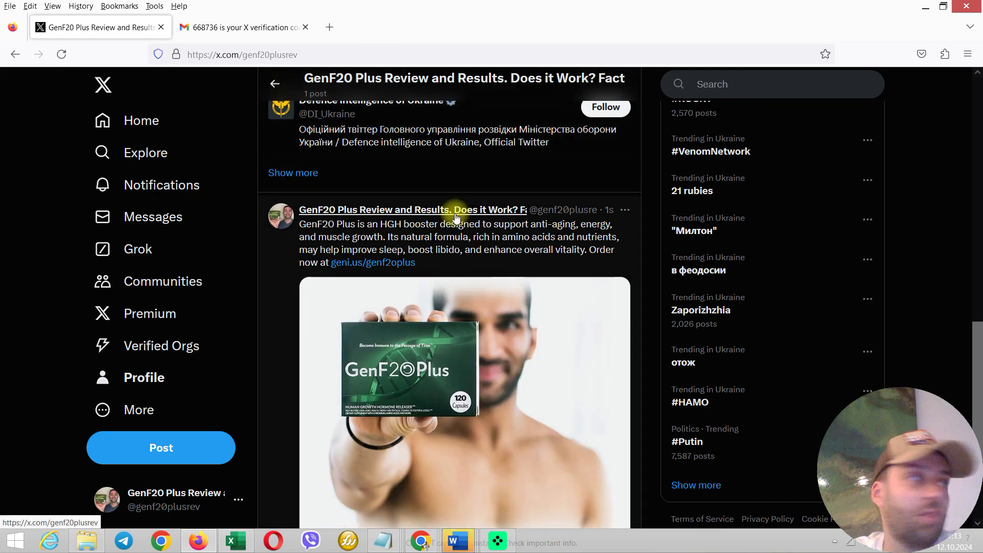
mouse_move(456, 217)
scroll(472, 234, "down", 1)
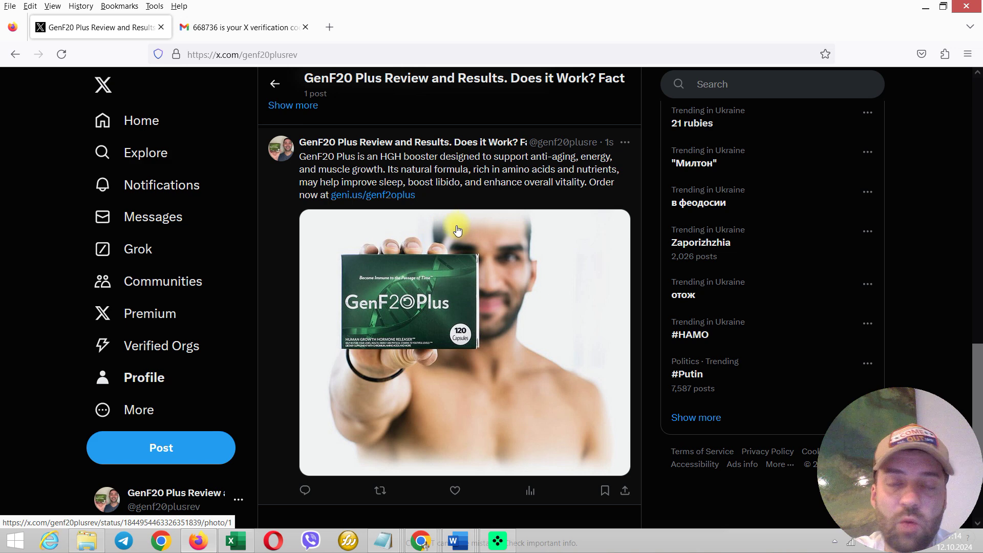
left_click(455, 490)
scroll(497, 354, "down", 2)
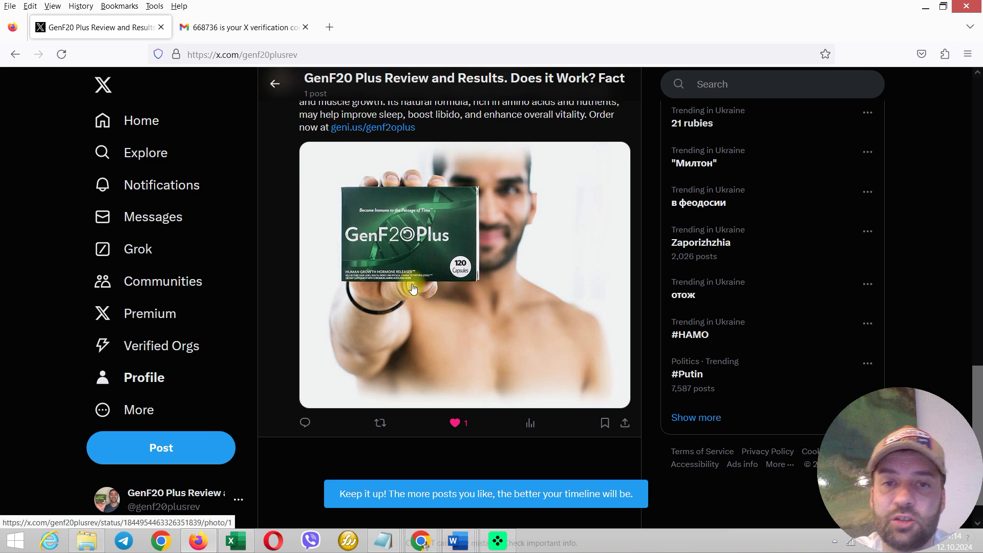
Start a reply to the GenF20 Plus post, then close it without posting
left_click(304, 422)
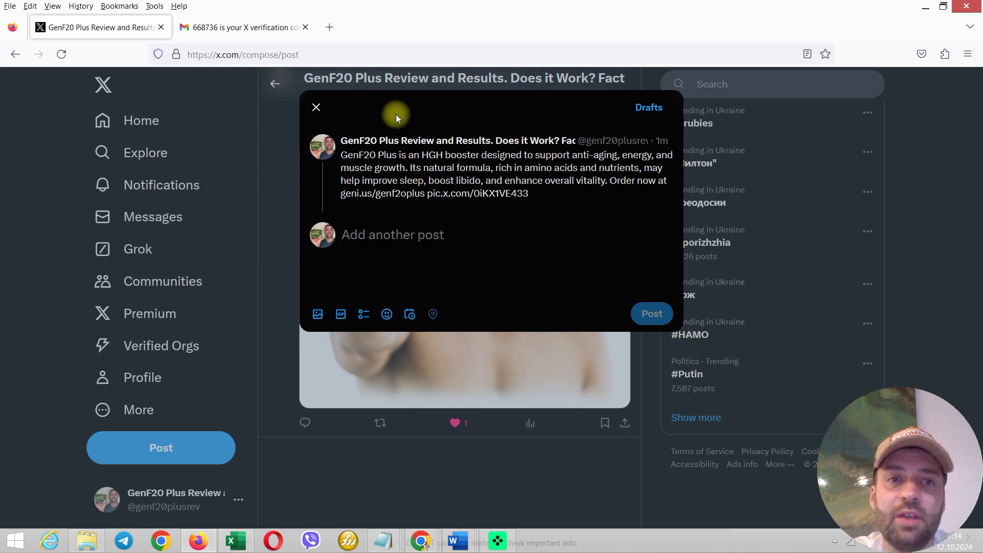
left_click(321, 113)
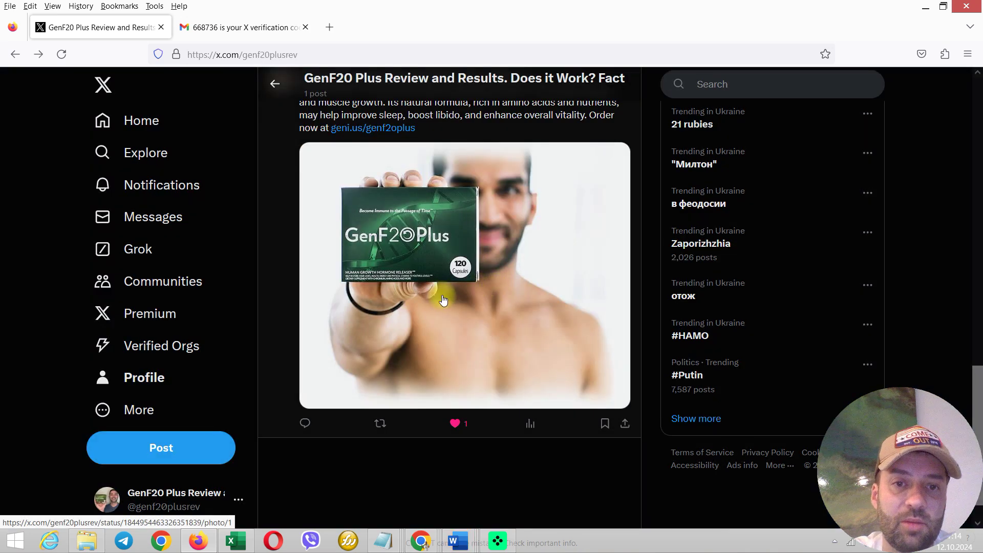
scroll(474, 276, "up", 3)
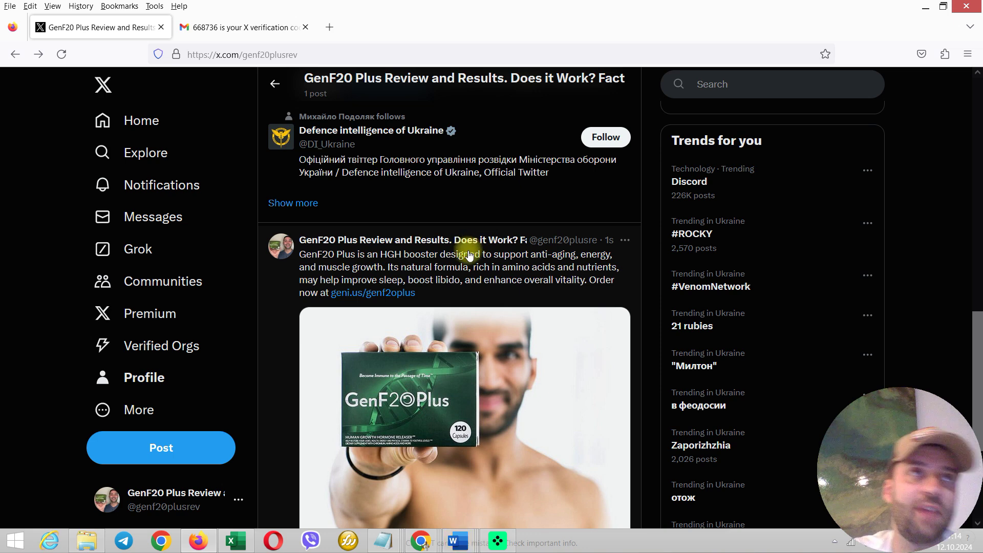
Scroll the profile, then switch to the established GenF20 Plus Review profile with seven posts
mouse_move(455, 250)
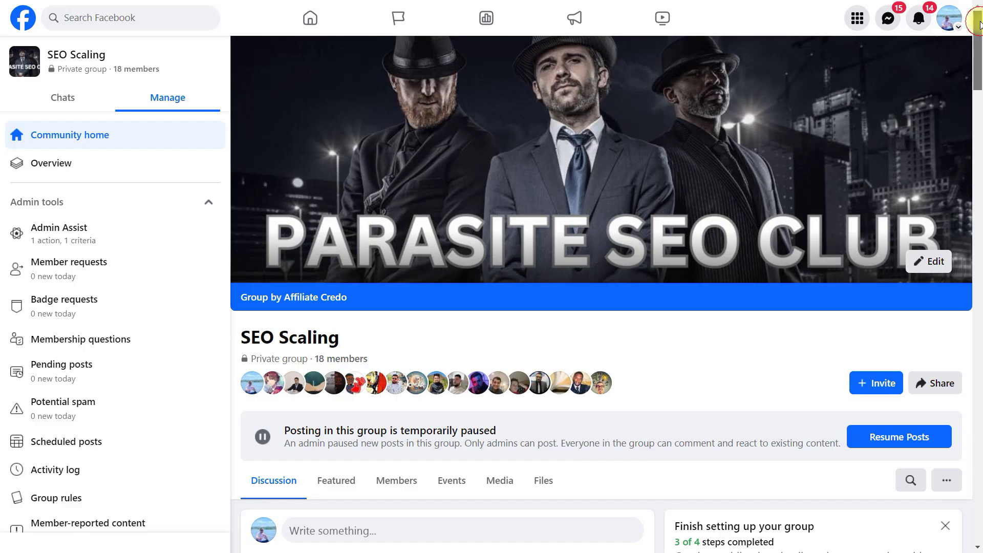
scroll(979, 49, "down", 4)
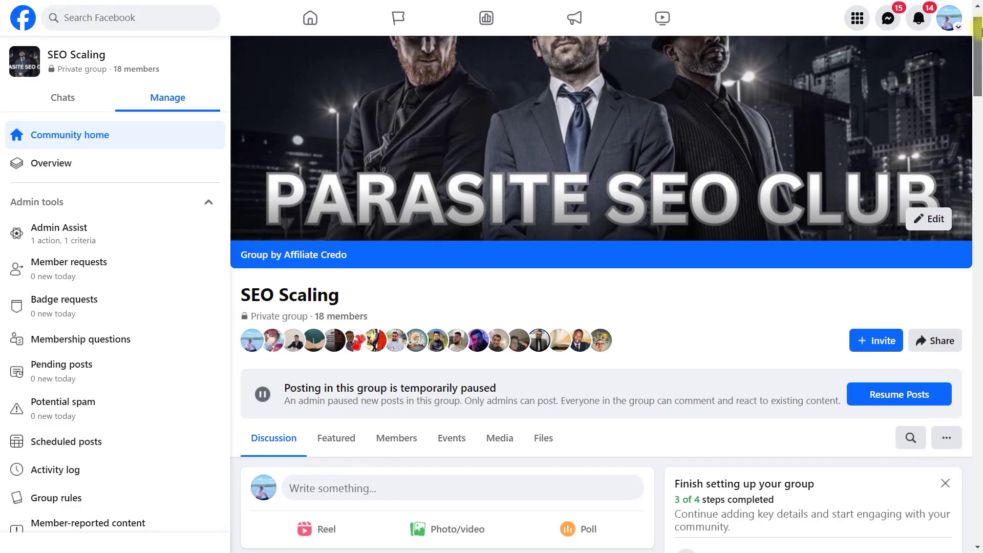
left_click_drag(980, 49, 980, 93)
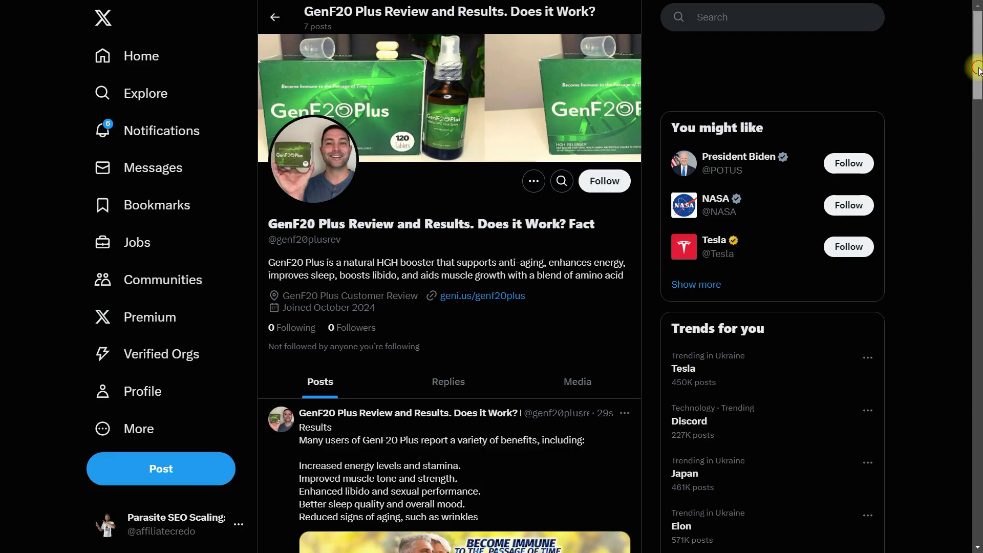
left_click_drag(976, 67, 978, 116)
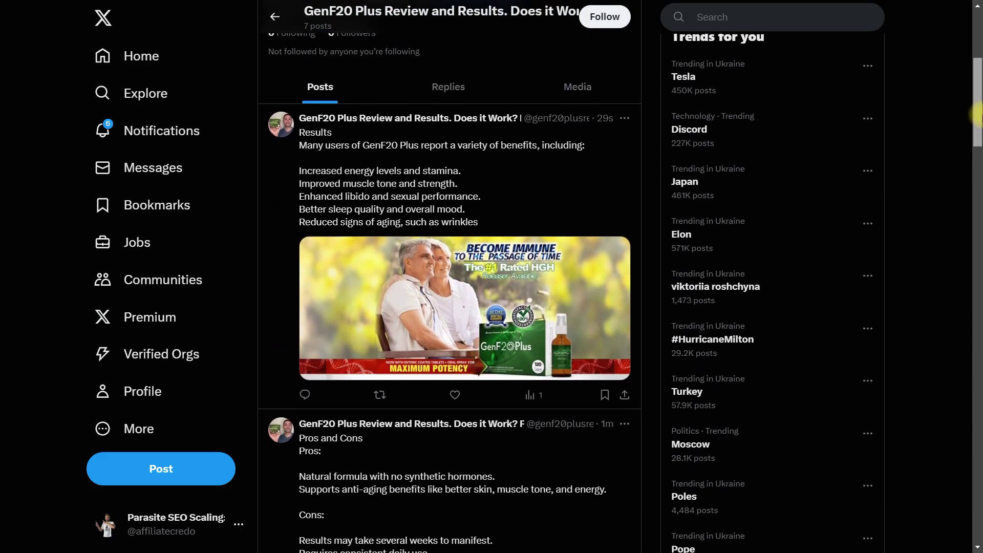
Like the Results and Pros and Cons posts on the GenF20 Plus Review timeline
left_click(455, 395)
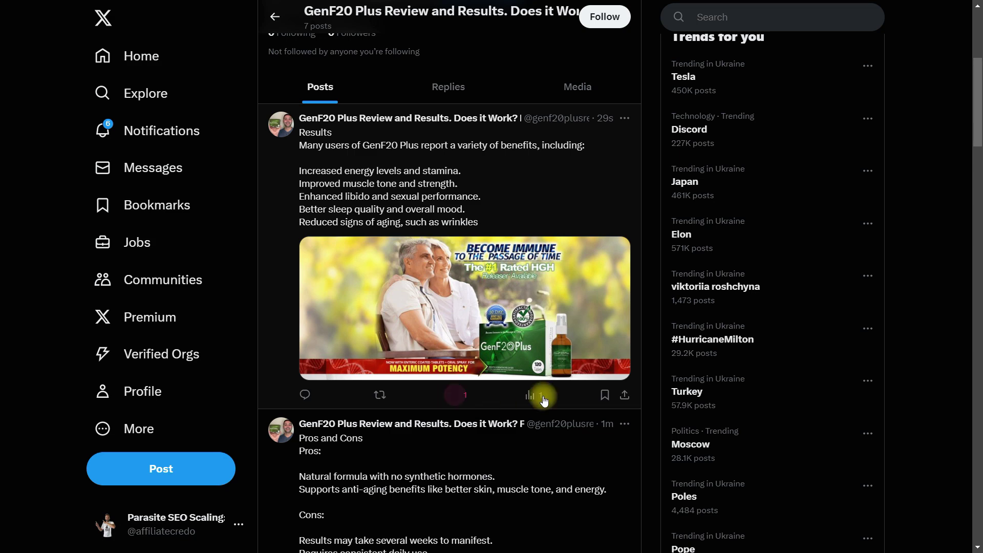
scroll(580, 384, "down", 5)
scroll(518, 323, "down", 5)
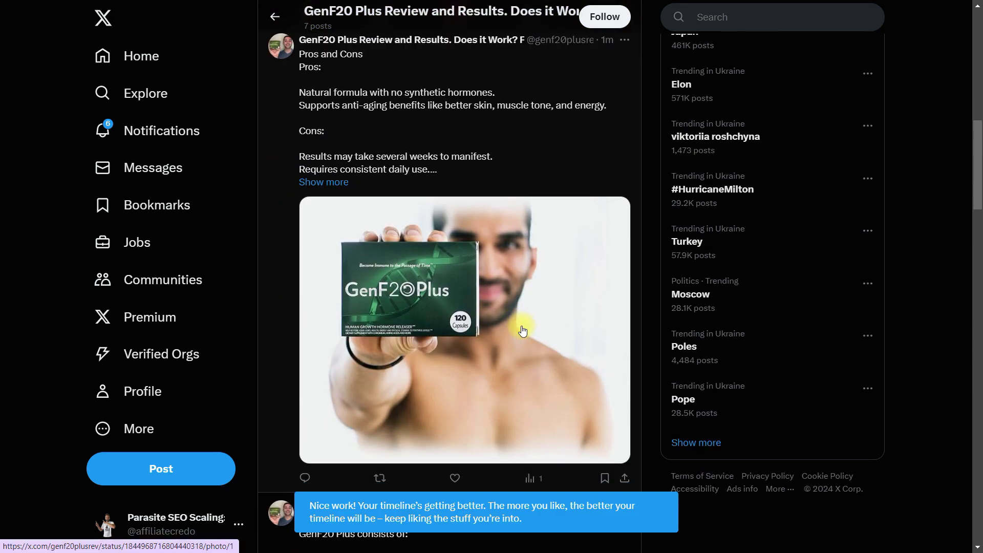
scroll(550, 332, "down", 2)
left_click(455, 221)
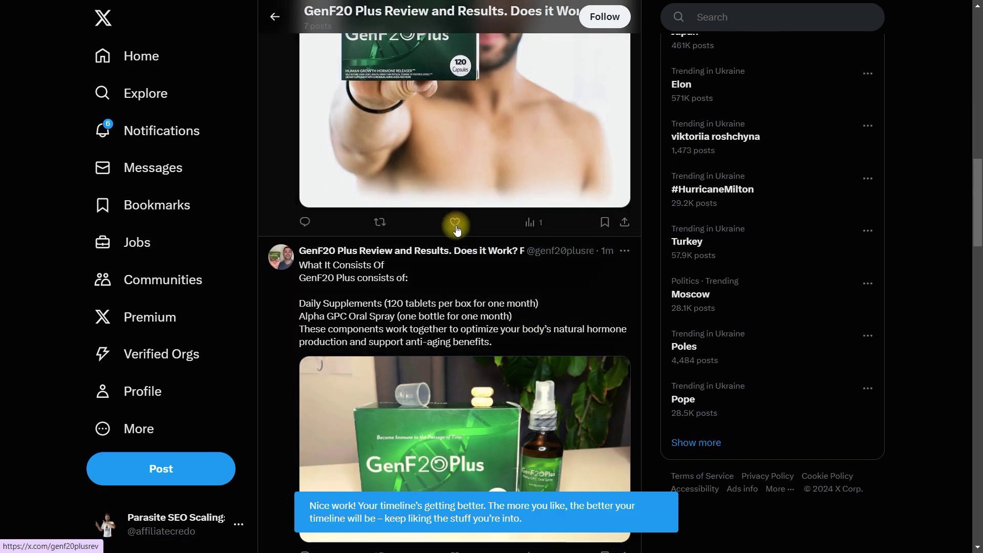
Like the What It Consists Of, Ingredients and How to Use GenF20 Plus posts
scroll(523, 287, "down", 2)
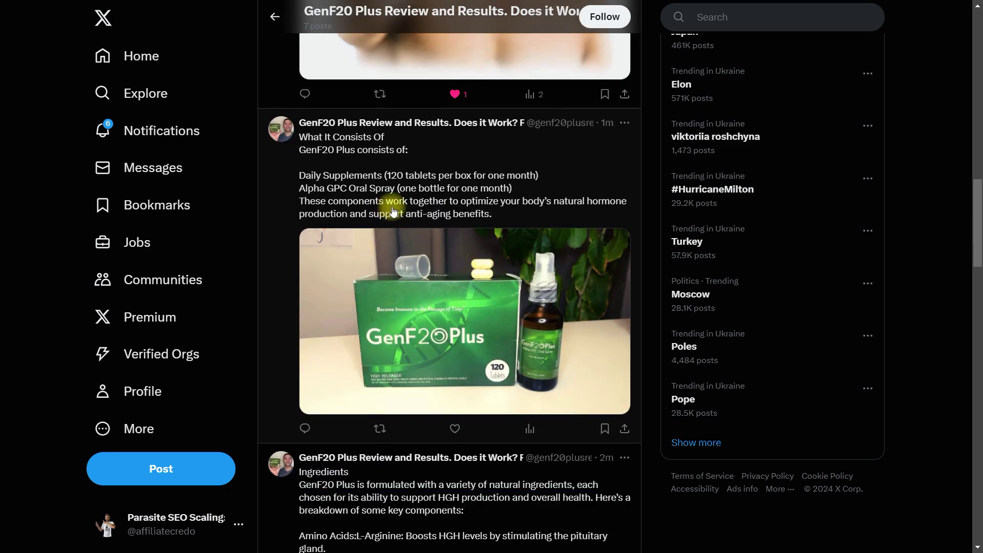
scroll(461, 306, "down", 2)
left_click(461, 305)
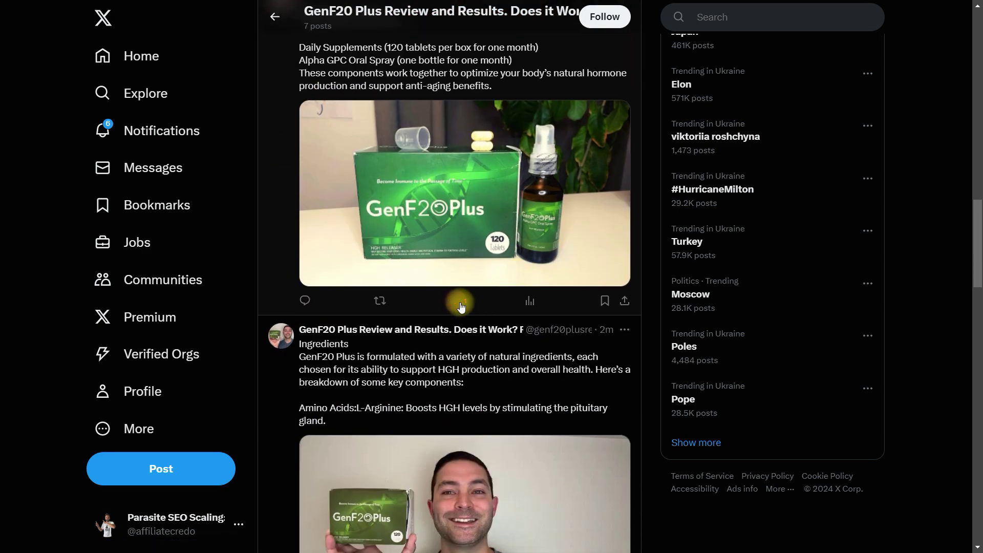
scroll(558, 312, "down", 6)
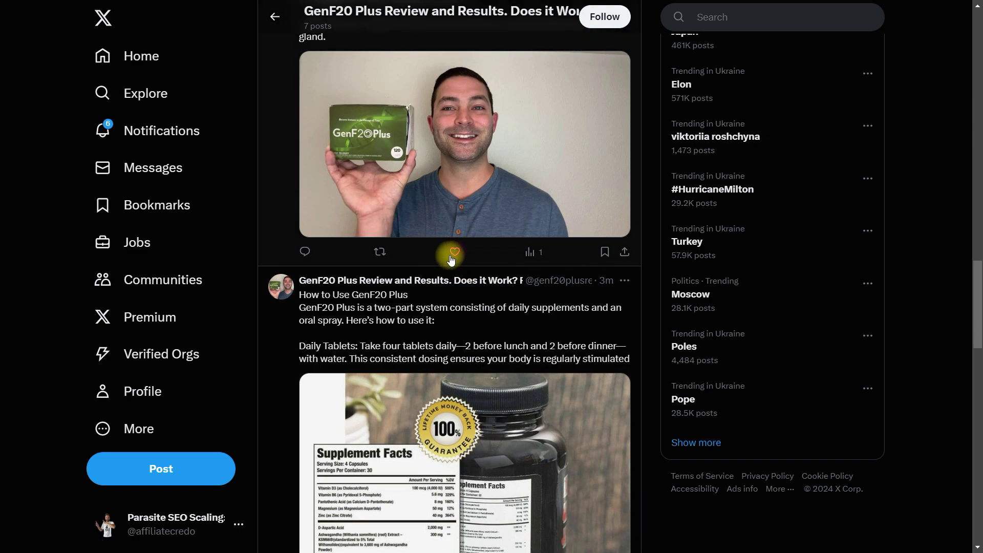
left_click(453, 255)
scroll(451, 259, "down", 2)
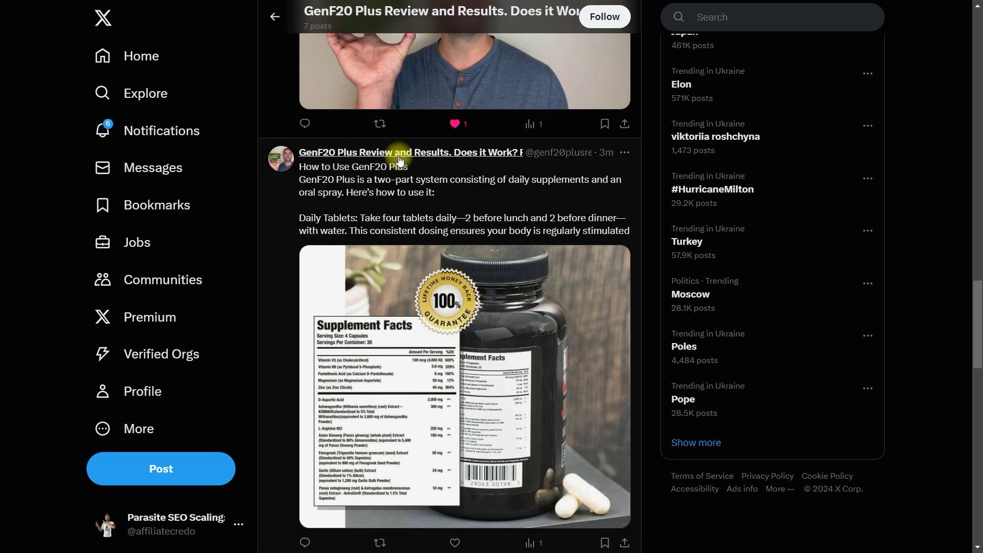
scroll(488, 224, "down", 4)
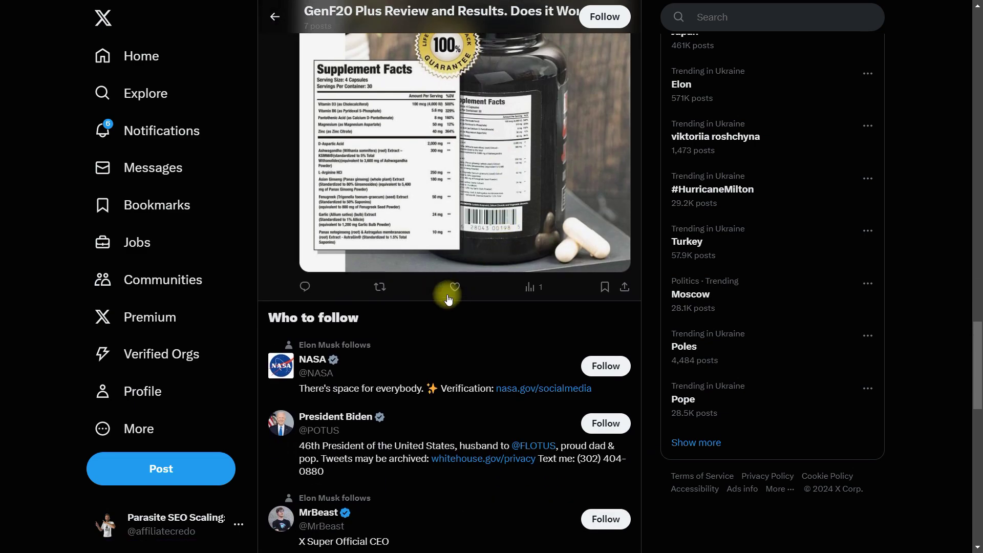
left_click(453, 288)
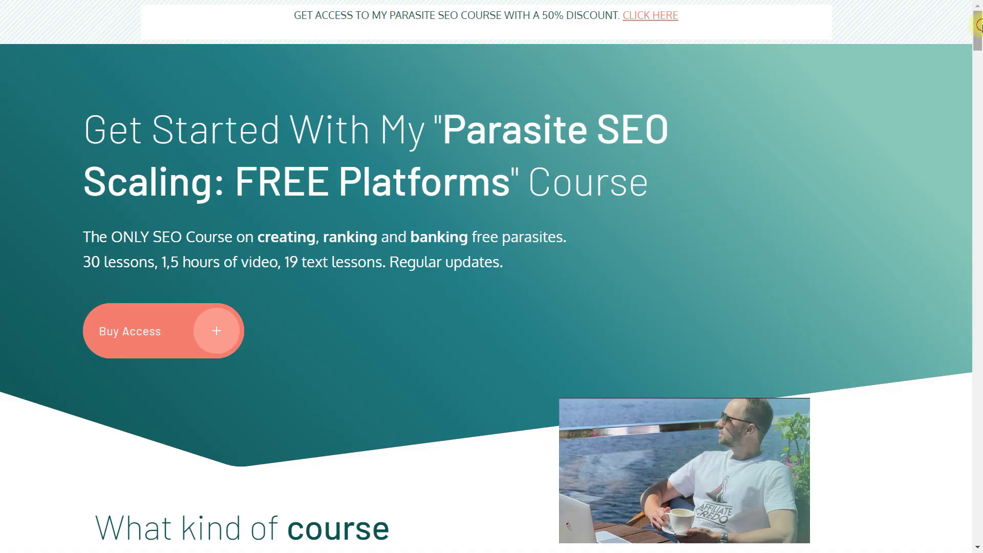
left_click_drag(978, 30, 978, 123)
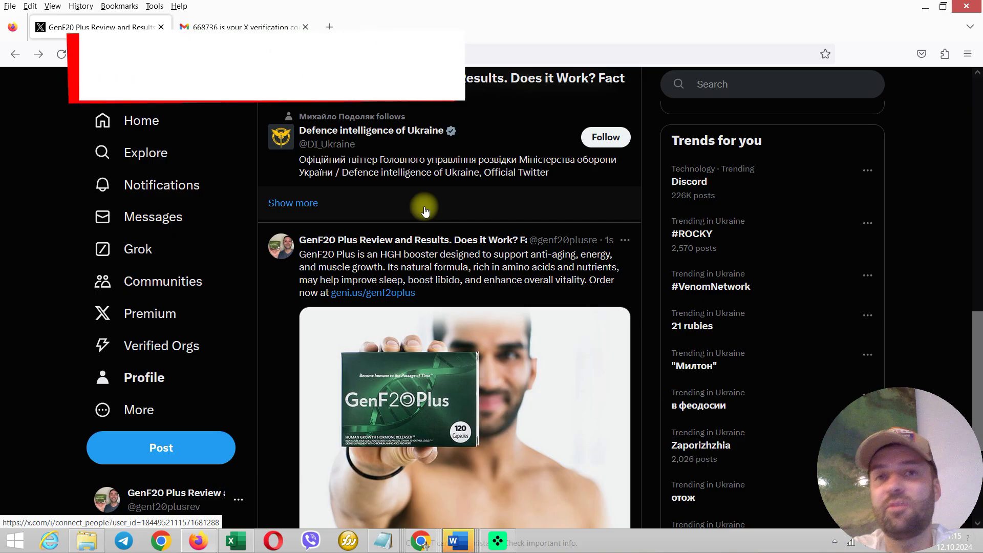